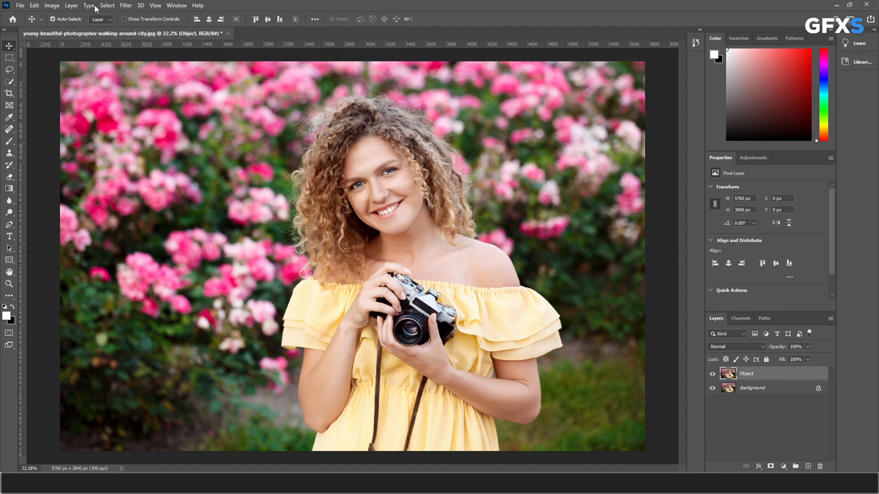
# - Open Select and Mask for the Object layer and keep the Overlay view mode
pyautogui.click(108, 5)
pyautogui.click(108, 5)
pyautogui.click(109, 6)
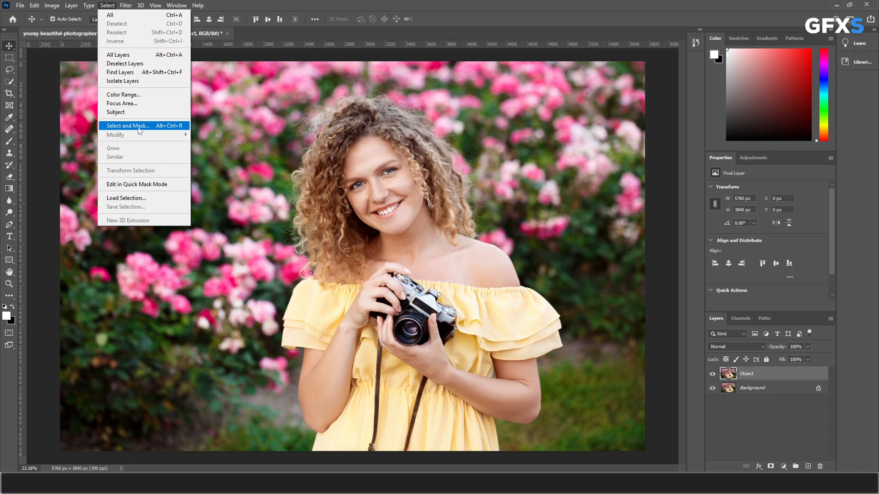
pyautogui.click(183, 131)
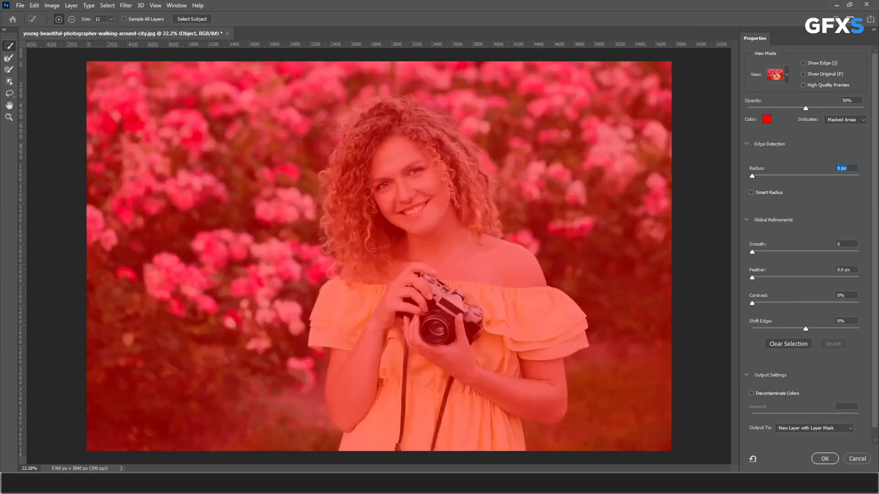
pyautogui.press('alt')
pyautogui.click(788, 75)
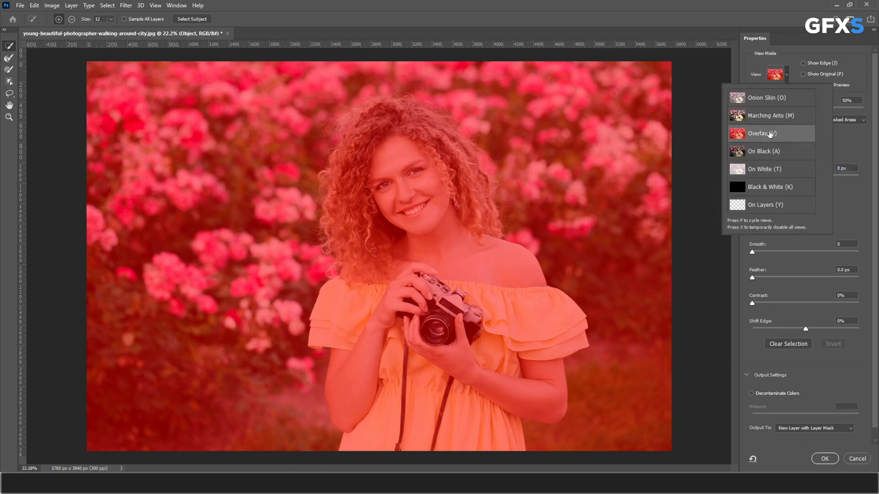
pyautogui.click(788, 75)
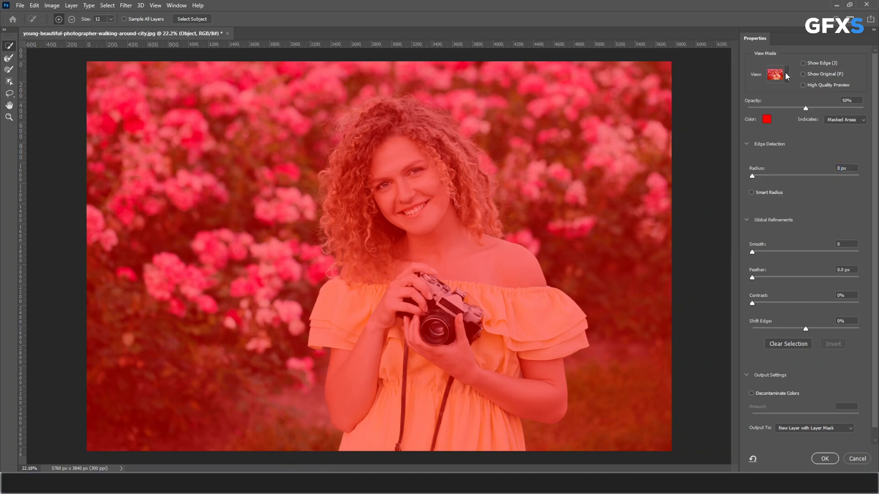
pyautogui.click(787, 75)
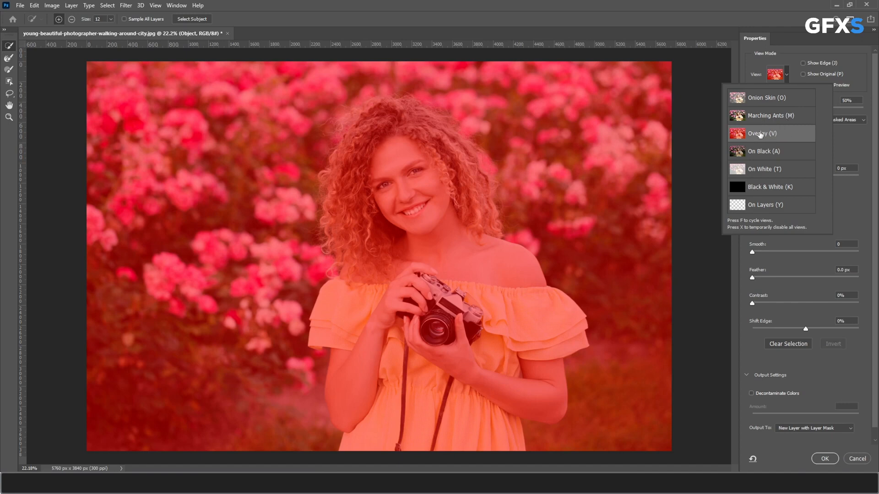
pyautogui.click(787, 75)
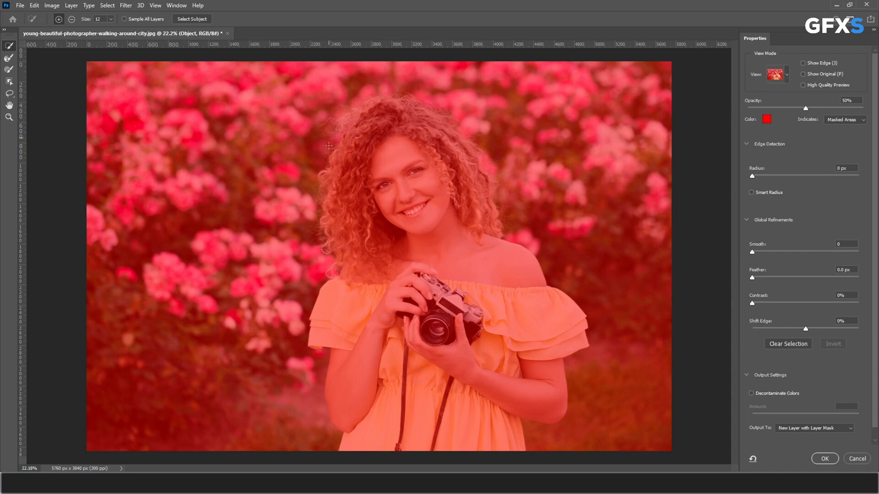
# - Enlarge the Quick Selection brush to 147 and start adding the lower part of the yellow dress to the selection
pyautogui.scroll(2, 374, 191)
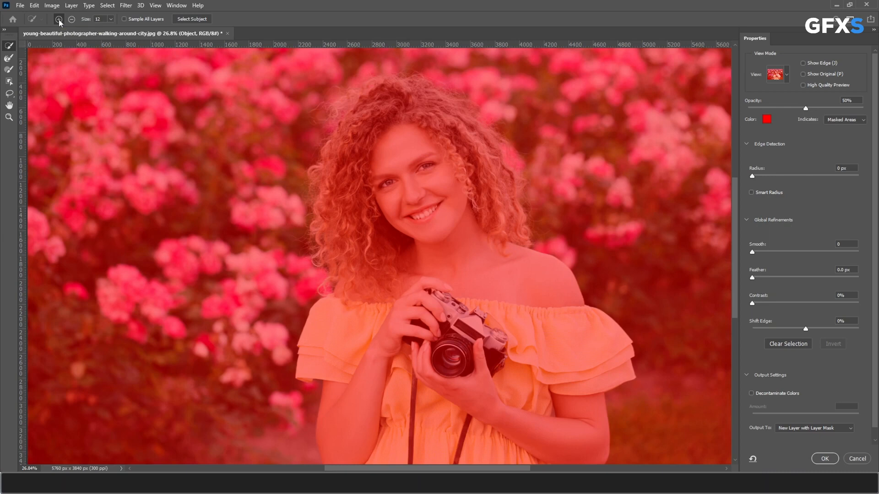
pyautogui.moveTo(401, 341); pyautogui.dragTo(393, 146)
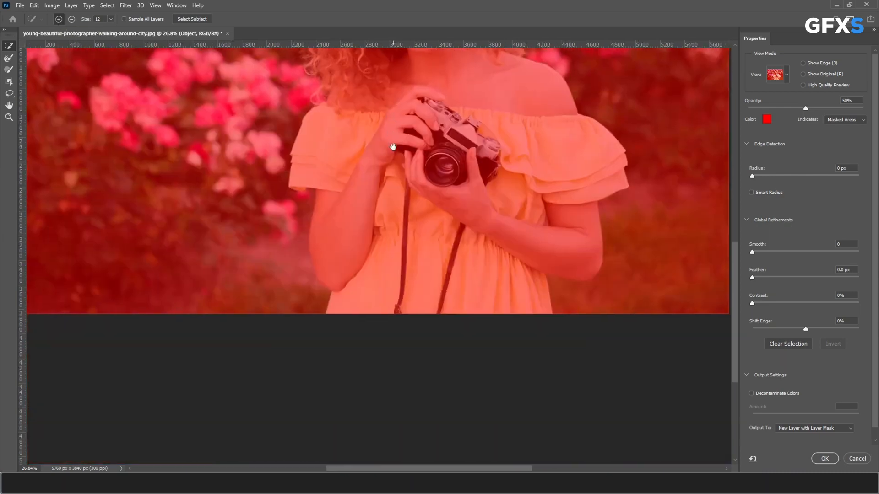
pyautogui.scroll(2, 430, 266)
pyautogui.moveTo(417, 255)
pyautogui.mouseDown()
pyautogui.moveTo(437, 255)
pyautogui.moveTo(428, 255)
pyautogui.mouseUp()
pyautogui.moveTo(378, 323)
pyautogui.mouseDown()
pyautogui.moveTo(383, 265)
pyautogui.moveTo(396, 264)
pyautogui.mouseUp()
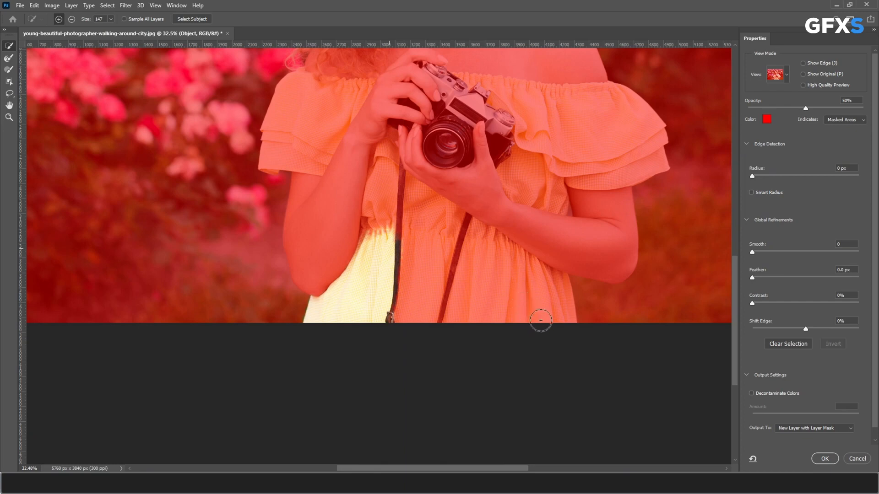
pyautogui.click(537, 307)
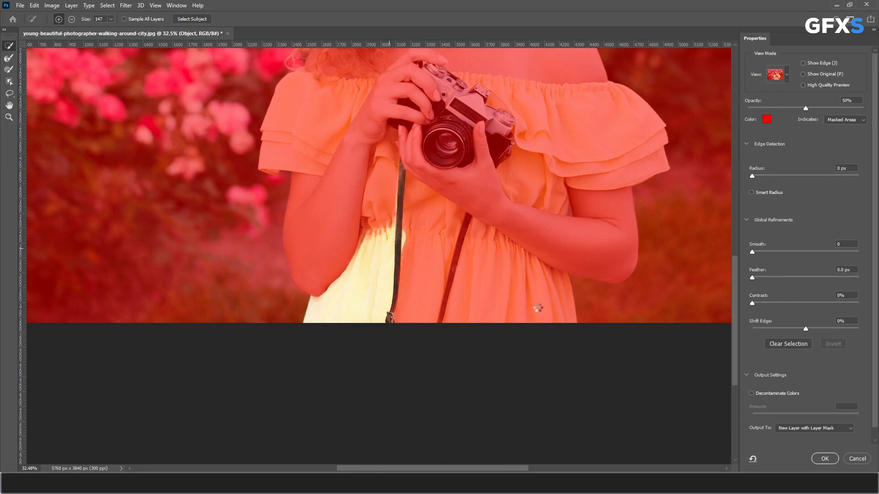
# - Add both arms, the rest of the dress, the hands, the shoulders and the upper part of the camera to the selection
pyautogui.moveTo(349, 236); pyautogui.dragTo(432, 267)
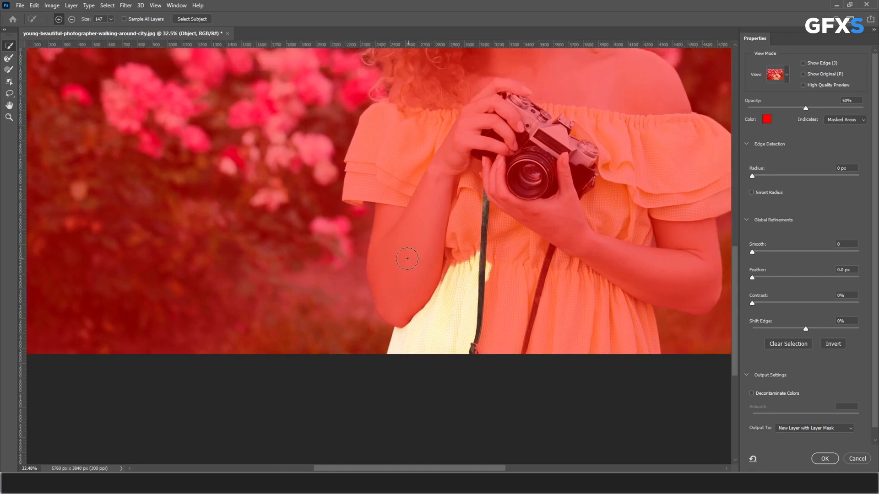
pyautogui.moveTo(407, 229); pyautogui.dragTo(415, 172)
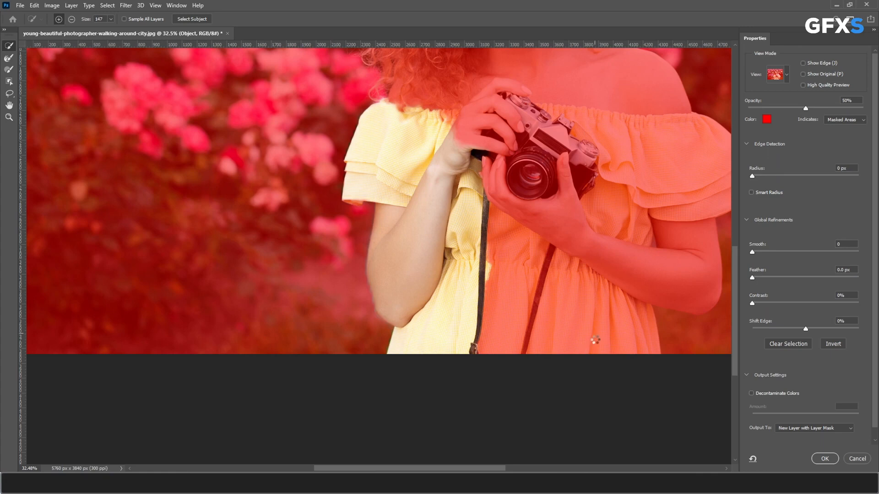
pyautogui.moveTo(595, 340); pyautogui.dragTo(610, 260)
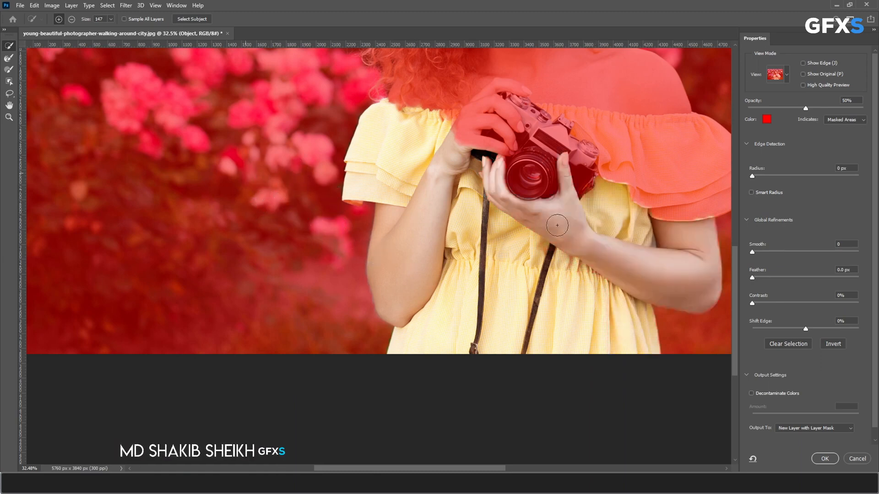
pyautogui.click(589, 188)
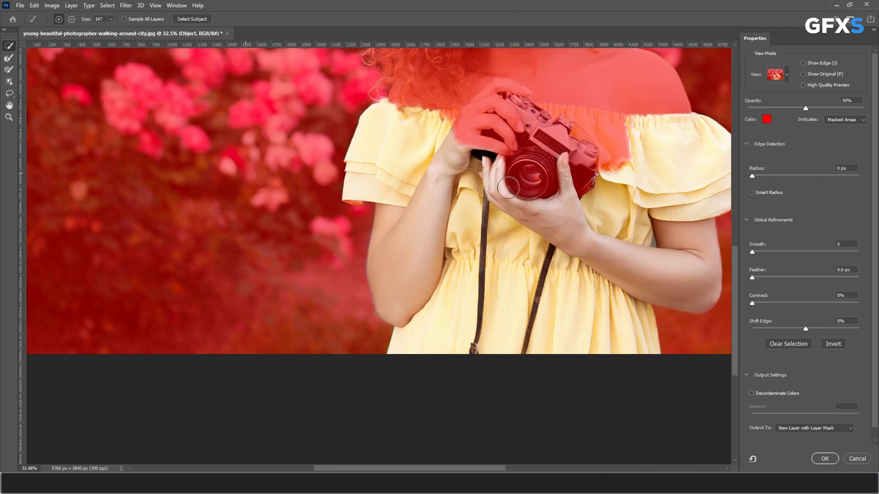
pyautogui.click(559, 62)
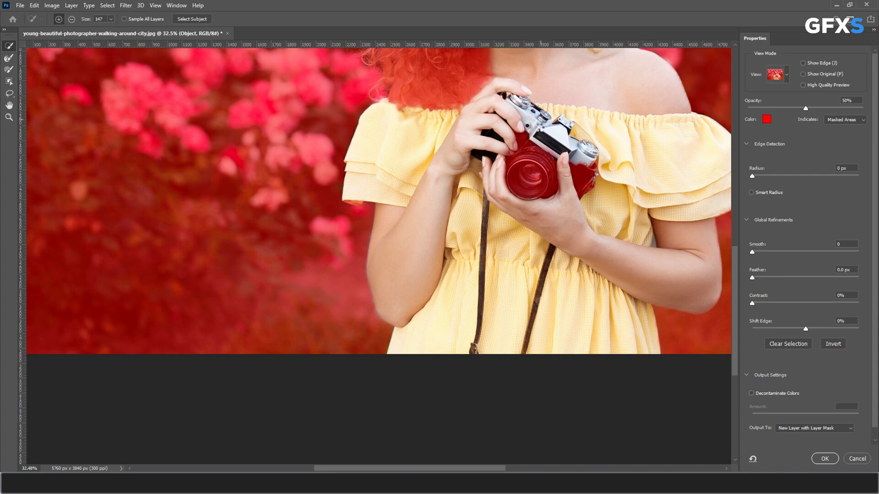
# - Add the face and curly hair to the selection and subtract the background flowers picked up beside the top of the hair
pyautogui.scroll(3, 530, 123)
pyautogui.scroll(5, 529, 123)
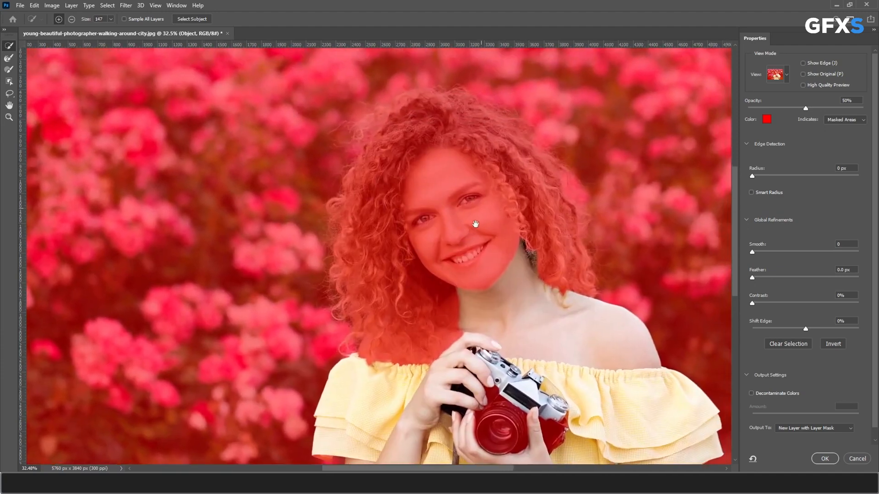
pyautogui.moveTo(429, 313)
pyautogui.mouseDown()
pyautogui.moveTo(412, 304)
pyautogui.moveTo(394, 267)
pyautogui.moveTo(386, 208)
pyautogui.mouseUp()
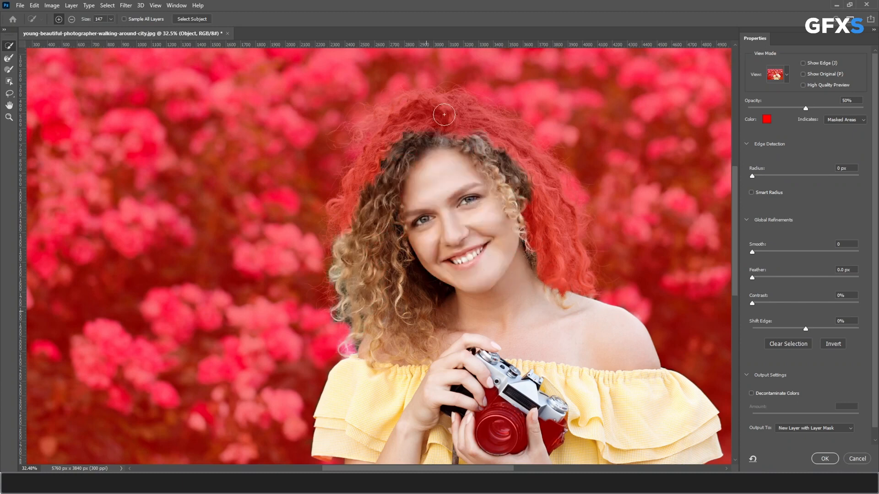
pyautogui.moveTo(508, 159)
pyautogui.mouseDown()
pyautogui.moveTo(580, 291)
pyautogui.moveTo(584, 275)
pyautogui.moveTo(556, 198)
pyautogui.moveTo(499, 126)
pyautogui.moveTo(441, 105)
pyautogui.moveTo(399, 111)
pyautogui.mouseUp()
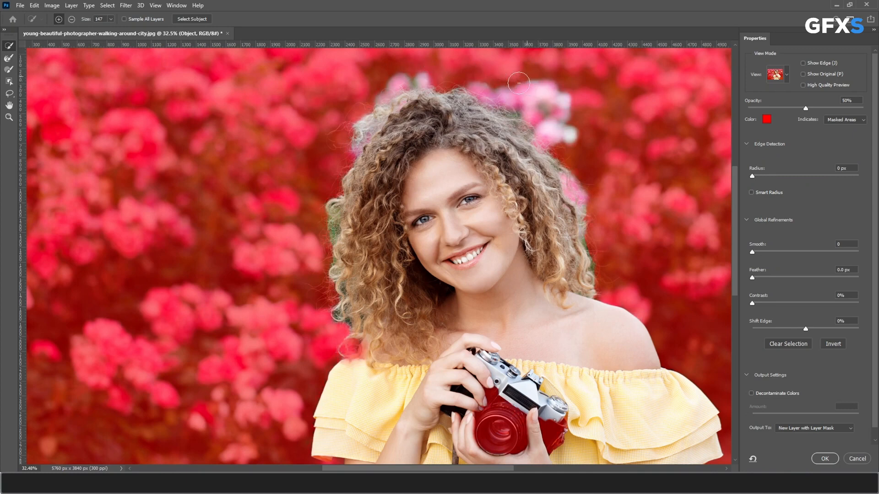
pyautogui.moveTo(515, 84)
pyautogui.keyDown('alt'); pyautogui.mouseDown()
pyautogui.moveTo(578, 139)
pyautogui.moveTo(573, 124)
pyautogui.mouseUp(); pyautogui.keyUp('alt')
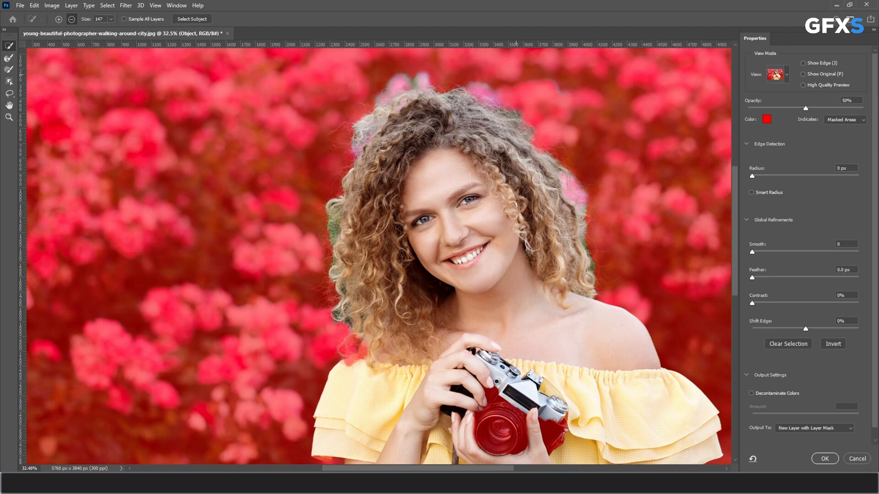
# - Clean up the selection where the hair meets the sleeve and add the camera body and lens
pyautogui.moveTo(580, 327); pyautogui.dragTo(507, 158)
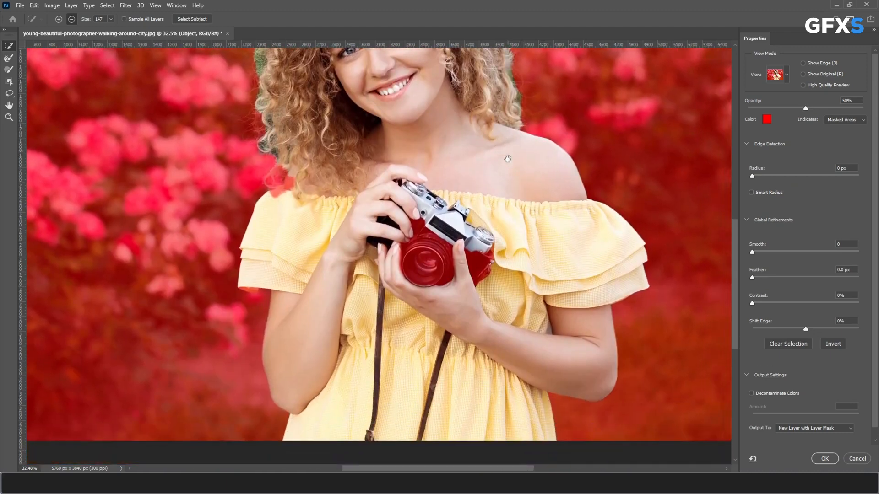
pyautogui.moveTo(289, 194)
pyautogui.mouseDown()
pyautogui.moveTo(274, 196)
pyautogui.moveTo(298, 181)
pyautogui.moveTo(295, 195)
pyautogui.mouseUp()
pyautogui.moveTo(379, 233)
pyautogui.mouseDown()
pyautogui.moveTo(412, 234)
pyautogui.moveTo(440, 260)
pyautogui.moveTo(421, 231)
pyautogui.mouseUp()
pyautogui.moveTo(489, 257)
pyautogui.mouseDown()
pyautogui.moveTo(455, 289)
pyautogui.moveTo(485, 256)
pyautogui.mouseUp()
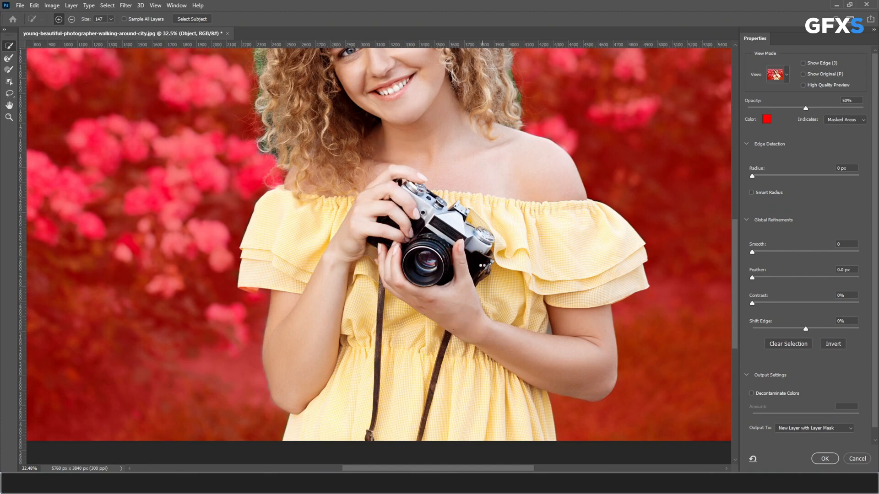
# - Show the selection edge and set the edge detection radius to 8 px
pyautogui.scroll(-3, 483, 254)
pyautogui.moveTo(453, 180); pyautogui.dragTo(460, 322)
pyautogui.moveTo(404, 215); pyautogui.dragTo(421, 322)
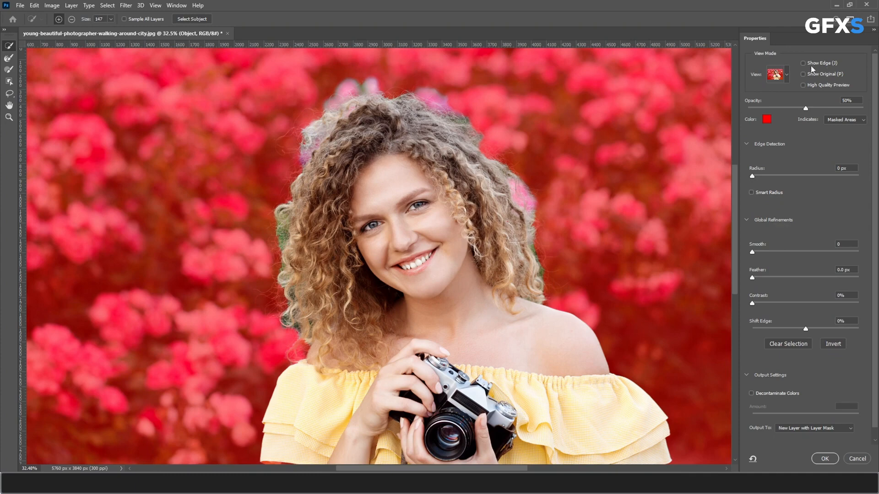
pyautogui.click(803, 63)
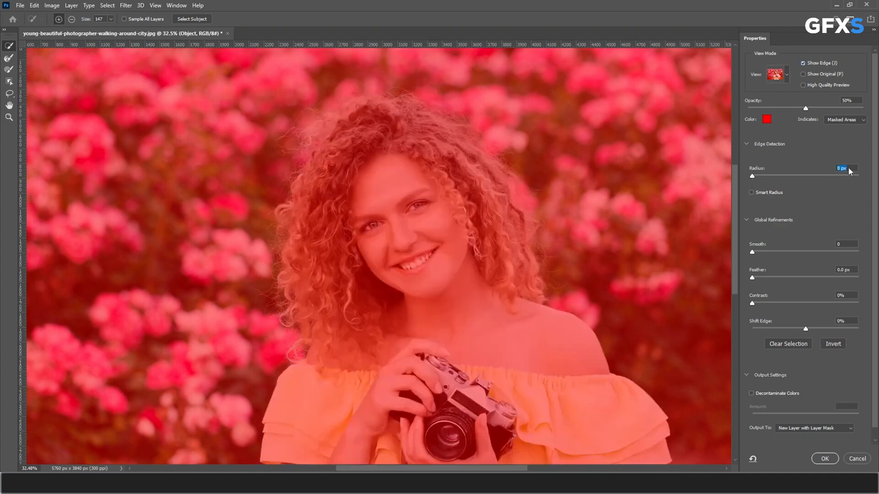
pyautogui.write('8')
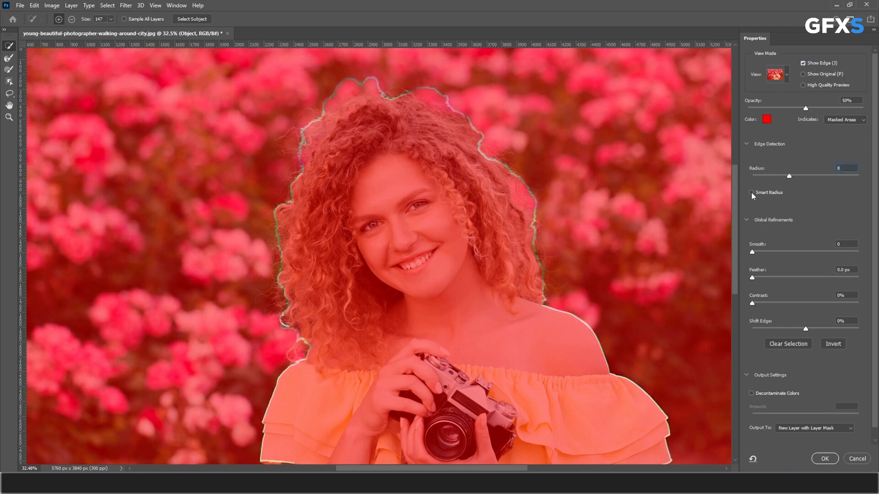
pyautogui.press('Return')
# - Check the refinement edge around the woman, and turn off both Smart Radius and Show Edge
pyautogui.moveTo(390, 230); pyautogui.dragTo(387, 94)
pyautogui.moveTo(437, 215); pyautogui.dragTo(448, 258)
pyautogui.moveTo(449, 152); pyautogui.dragTo(455, 235)
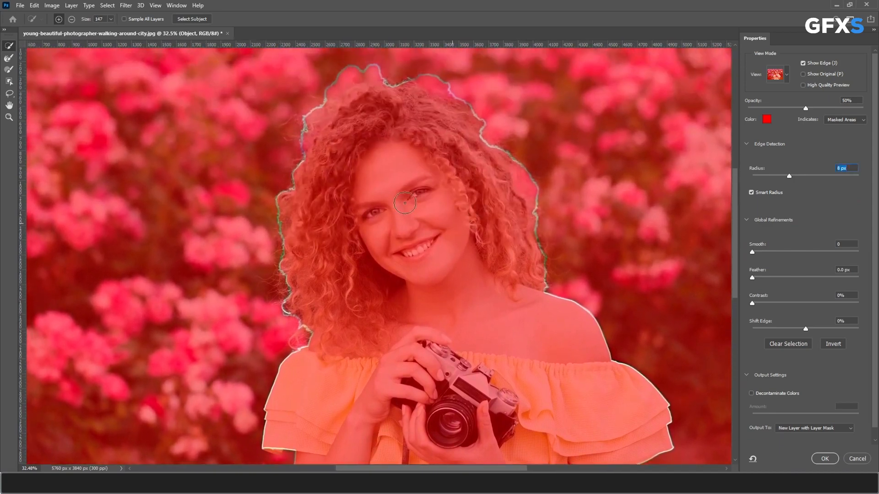
pyautogui.moveTo(397, 277)
pyautogui.mouseDown()
pyautogui.moveTo(399, 149)
pyautogui.moveTo(382, 225)
pyautogui.mouseUp()
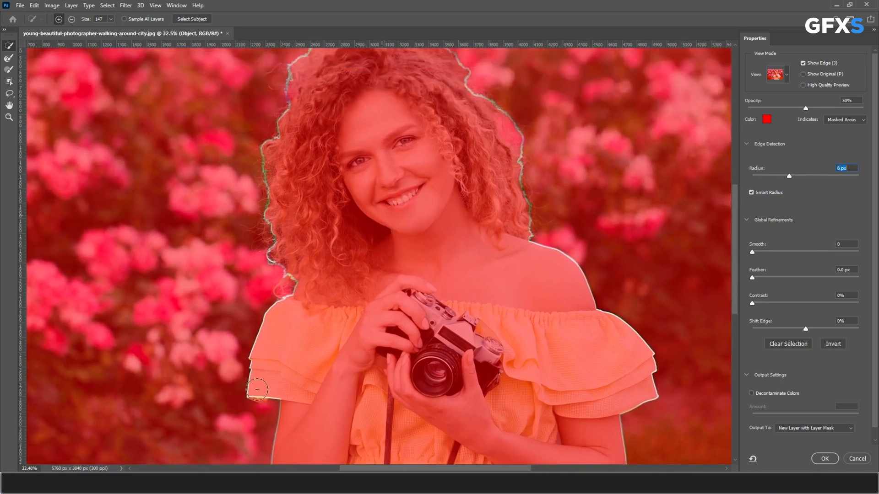
pyautogui.press('alt')
pyautogui.moveTo(254, 398)
pyautogui.mouseDown()
pyautogui.moveTo(273, 399)
pyautogui.moveTo(295, 280)
pyautogui.mouseUp()
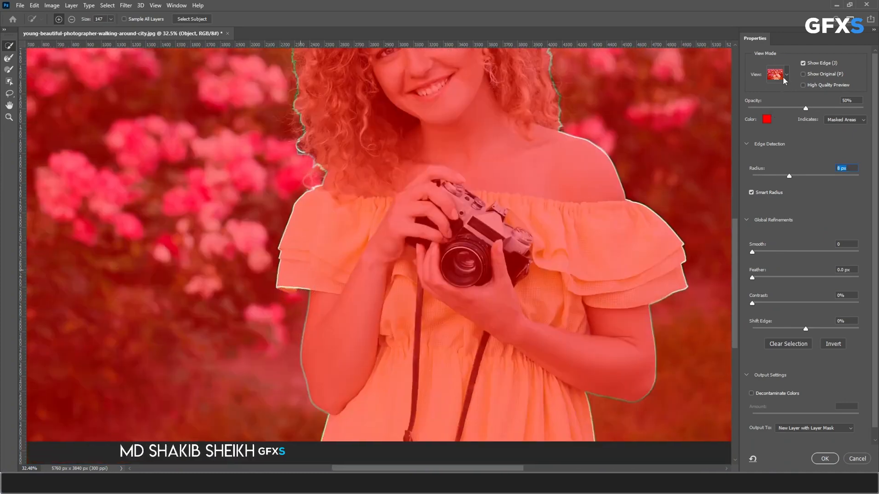
pyautogui.click(751, 193)
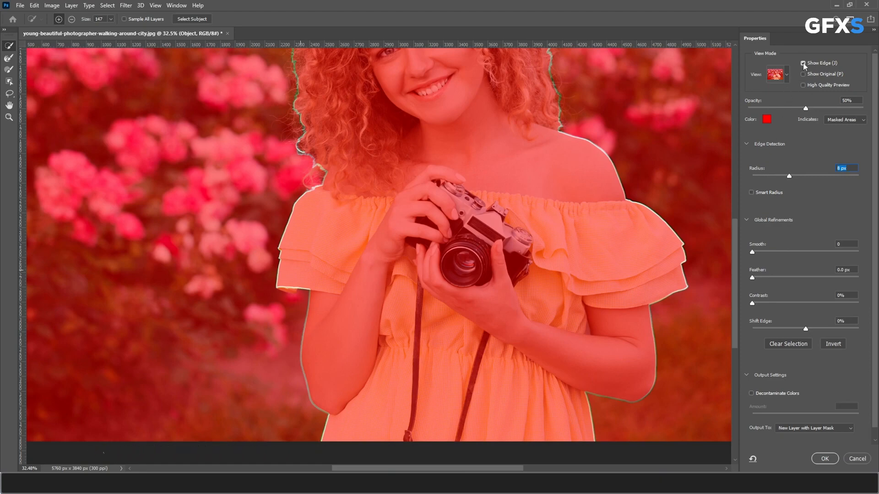
pyautogui.click(803, 63)
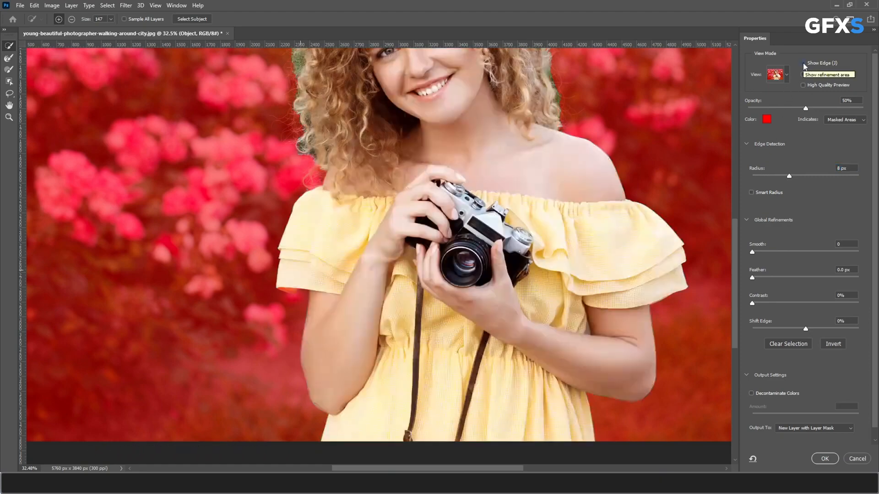
# - Reduce the Quick Selection brush to 38 and add the missed underside of the sleeve hem to the selection
pyautogui.scroll(10, 290, 281)
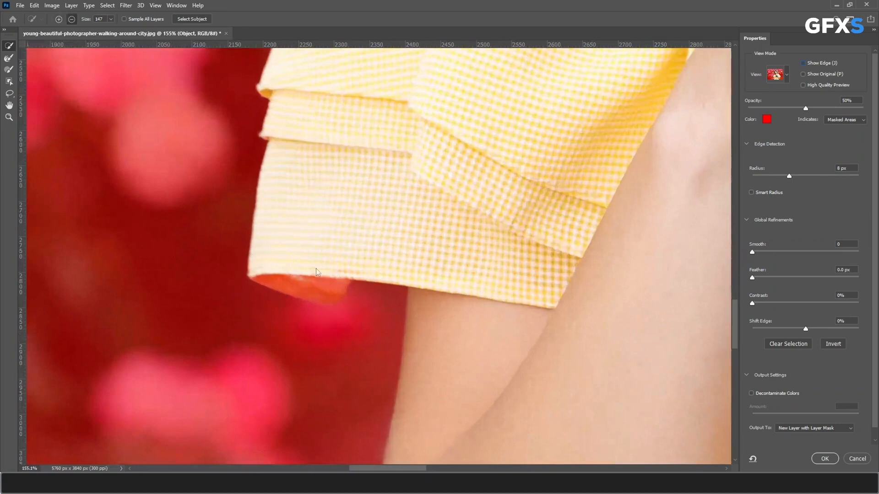
pyautogui.moveTo(317, 269)
pyautogui.mouseDown()
pyautogui.moveTo(274, 273)
pyautogui.moveTo(334, 276)
pyautogui.mouseUp()
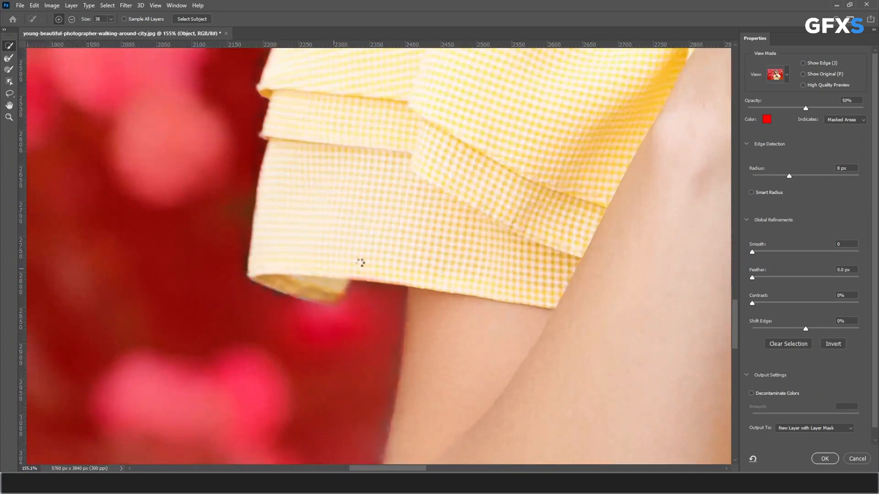
pyautogui.scroll(-8, 411, 237)
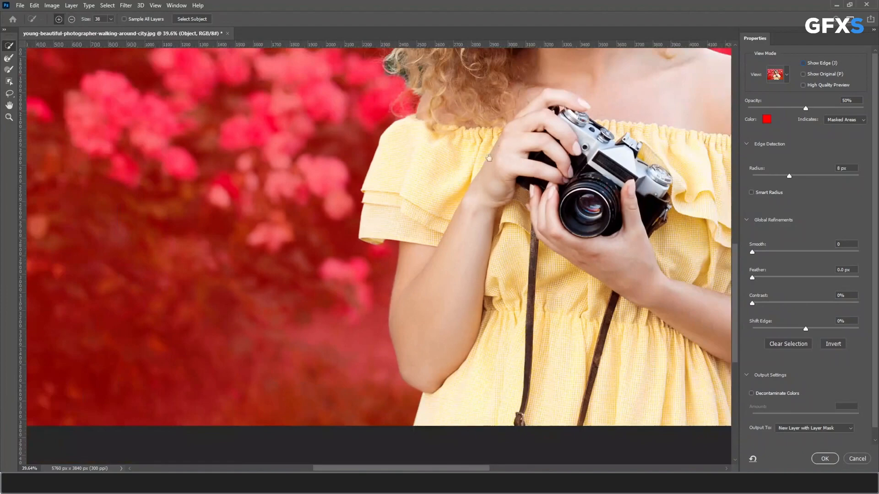
# - Examine the cutout's hair edge from the sleeve up to the crown and along the curls beside the right shoulder
pyautogui.moveTo(495, 156); pyautogui.dragTo(344, 384)
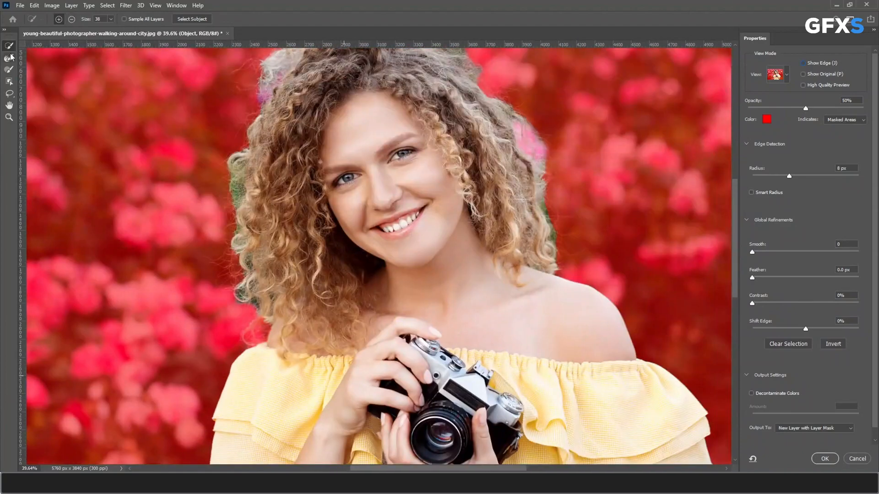
pyautogui.click(8, 58)
pyautogui.scroll(5, 549, 258)
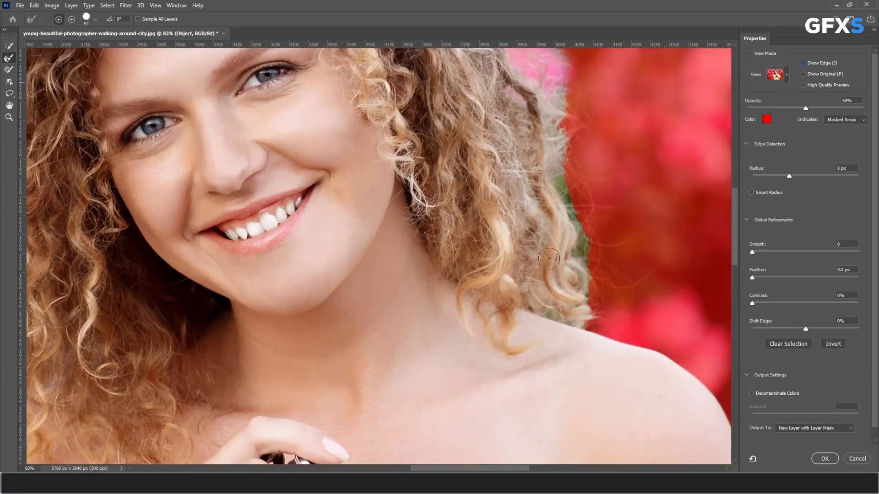
pyautogui.moveTo(549, 259); pyautogui.dragTo(389, 285)
pyautogui.scroll(3, 487, 259)
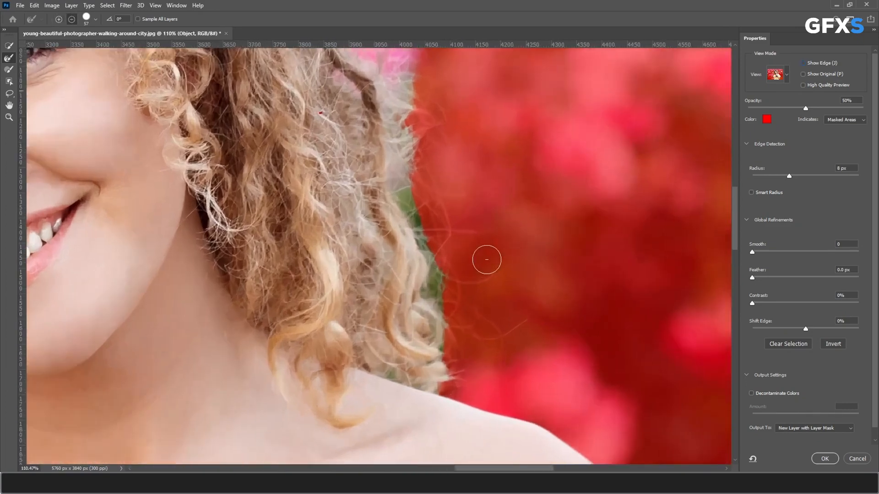
pyautogui.scroll(-5, 447, 267)
pyautogui.scroll(-3, 447, 266)
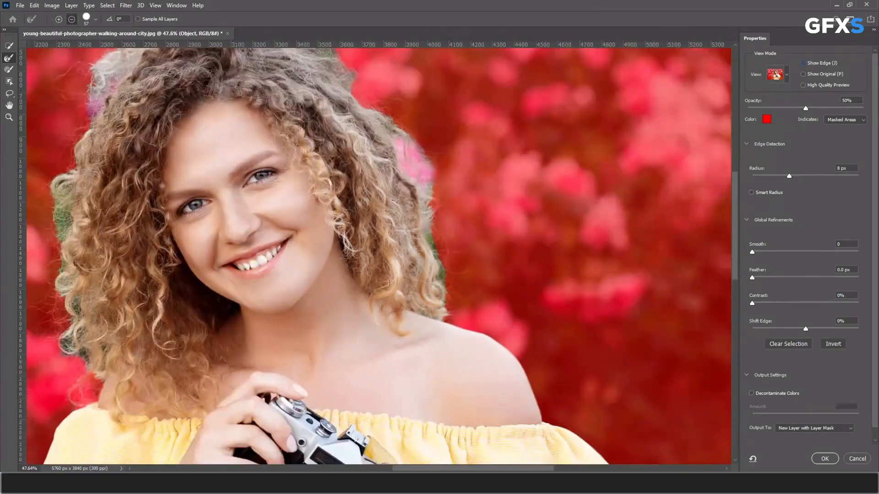
pyautogui.scroll(-2, 411, 281)
pyautogui.moveTo(392, 261); pyautogui.dragTo(471, 323)
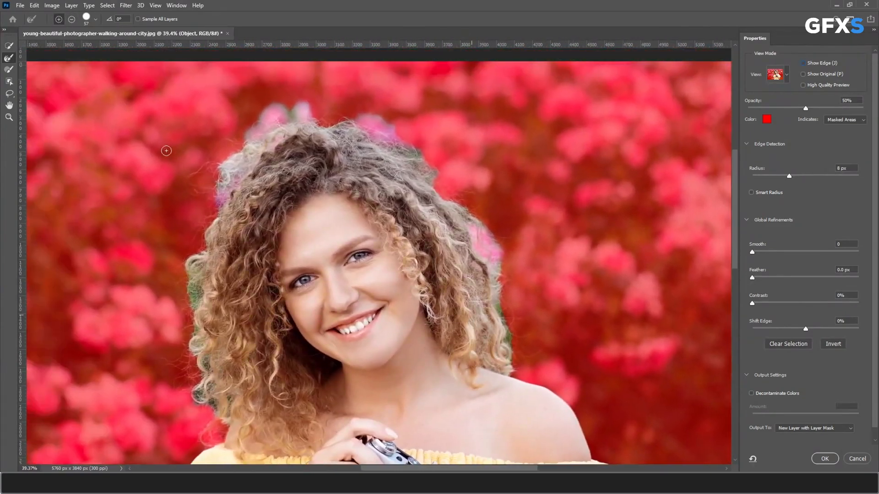
# - Enlarge the Quick Selection brush to 93, add the stray hair at the upper left of the head, and subtract the excess background
pyautogui.click(9, 45)
pyautogui.scroll(2, 247, 188)
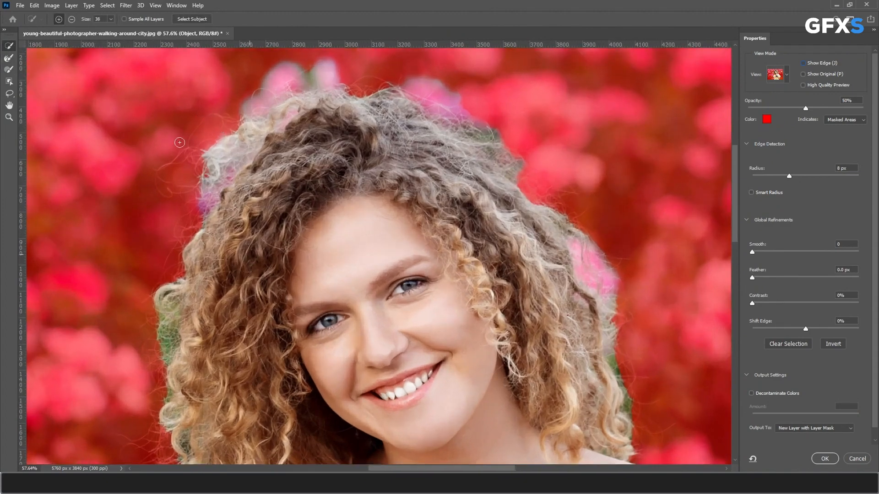
pyautogui.moveTo(249, 169); pyautogui.dragTo(256, 169)
pyautogui.moveTo(232, 122)
pyautogui.mouseDown()
pyautogui.moveTo(198, 145)
pyautogui.moveTo(165, 192)
pyautogui.moveTo(190, 237)
pyautogui.mouseUp()
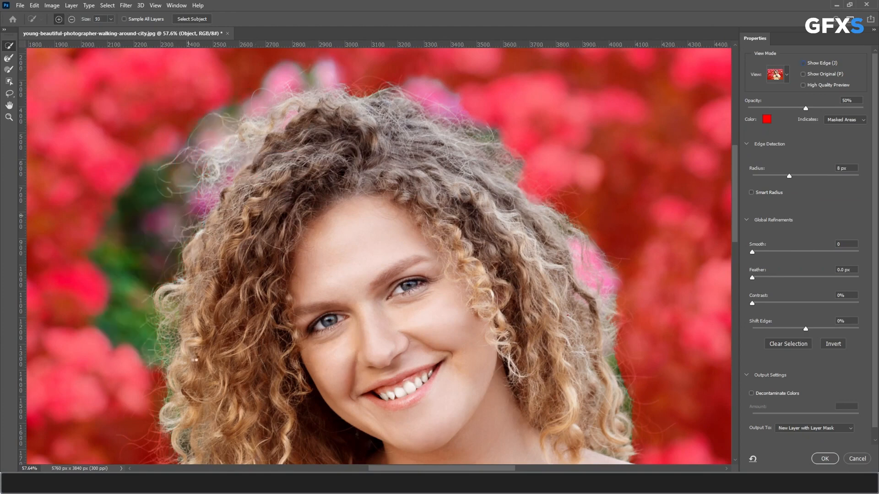
pyautogui.moveTo(117, 285)
pyautogui.mouseDown()
pyautogui.moveTo(123, 330)
pyautogui.moveTo(117, 310)
pyautogui.mouseUp()
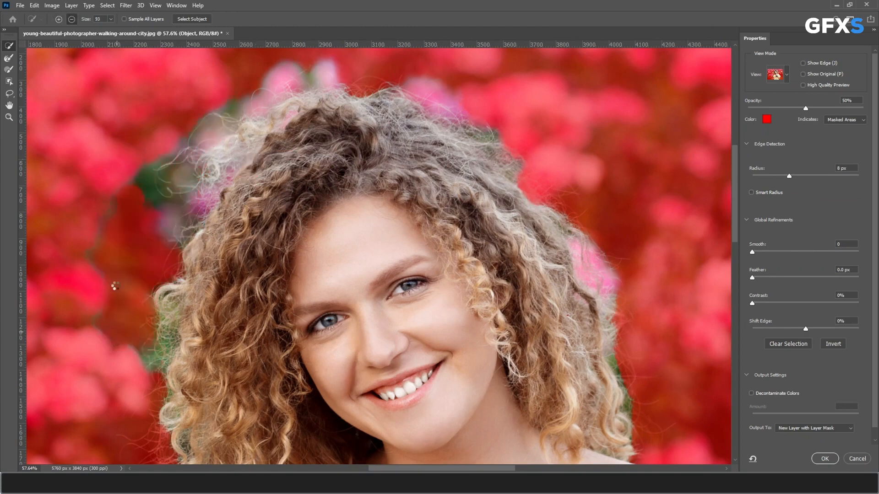
# - Add the outer curls along the left side of the hair down to the shoulder and subtract the surplus background beside them
pyautogui.moveTo(184, 310); pyautogui.dragTo(245, 233)
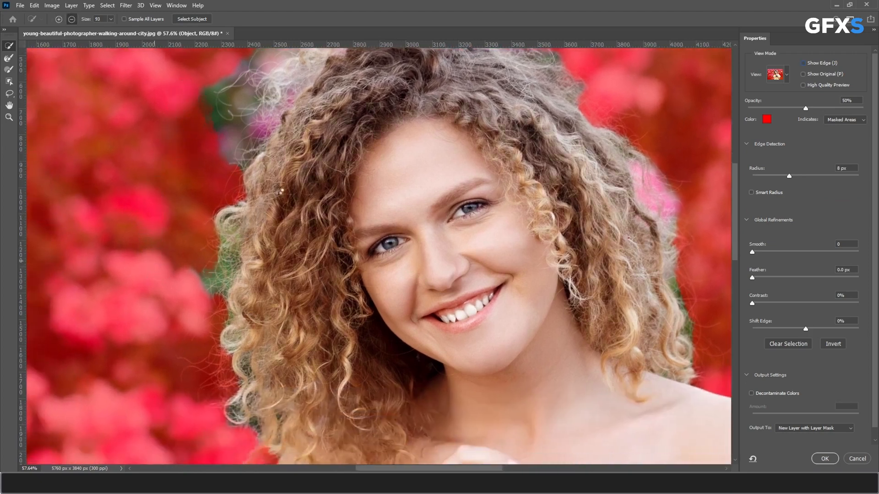
pyautogui.moveTo(250, 312); pyautogui.dragTo(279, 189)
pyautogui.moveTo(255, 235)
pyautogui.mouseDown()
pyautogui.moveTo(256, 265)
pyautogui.moveTo(295, 336)
pyautogui.mouseUp()
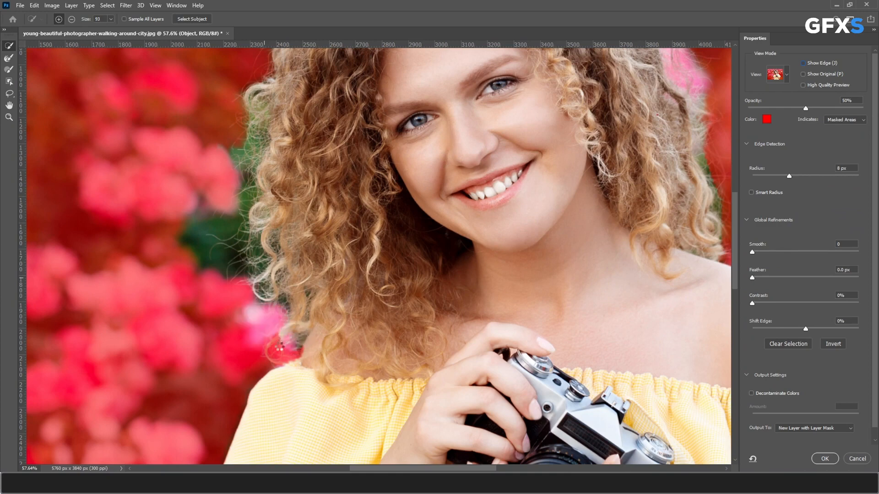
pyautogui.moveTo(250, 319)
pyautogui.mouseDown()
pyautogui.moveTo(220, 301)
pyautogui.moveTo(205, 260)
pyautogui.moveTo(197, 180)
pyautogui.mouseUp()
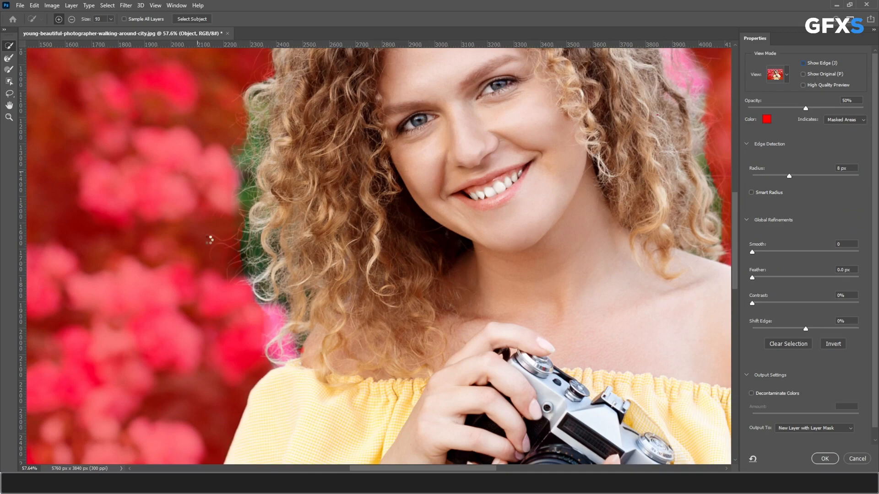
# - Add the outer curls on the right side of the hair to the selection and subtract the surplus background beyond them
pyautogui.moveTo(308, 132); pyautogui.dragTo(169, 275)
pyautogui.moveTo(591, 373)
pyautogui.mouseDown()
pyautogui.moveTo(579, 284)
pyautogui.moveTo(547, 219)
pyautogui.mouseUp()
pyautogui.moveTo(498, 149); pyautogui.dragTo(439, 97)
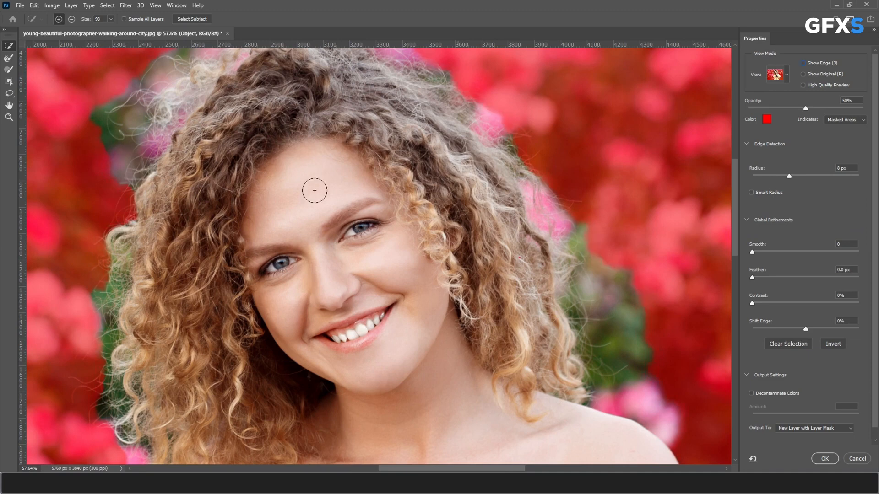
pyautogui.moveTo(628, 278); pyautogui.dragTo(648, 390)
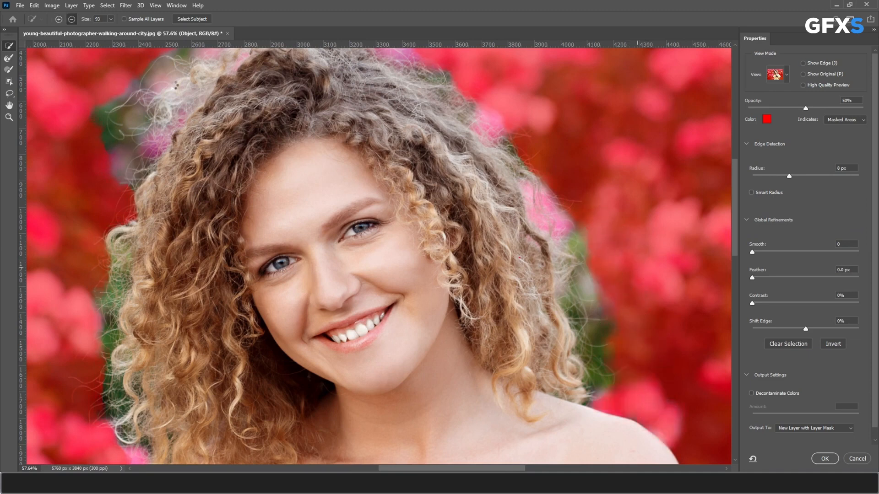
# - Enlarge the Refine Edge brush to 112 and refine the hair edge along the upper right of the head
pyautogui.click(8, 58)
pyautogui.moveTo(221, 130); pyautogui.dragTo(354, 269)
pyautogui.moveTo(452, 165); pyautogui.dragTo(344, 164)
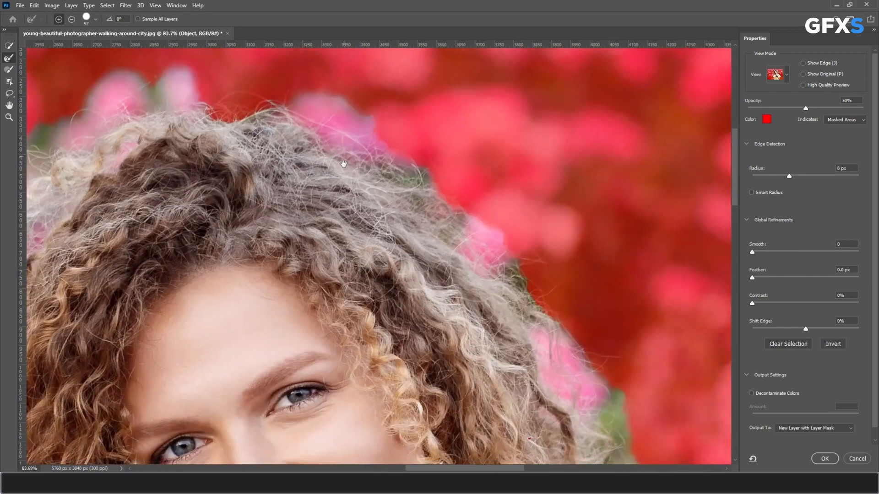
pyautogui.moveTo(359, 128); pyautogui.dragTo(371, 139)
pyautogui.moveTo(332, 112); pyautogui.dragTo(392, 148)
pyautogui.moveTo(295, 84)
pyautogui.mouseDown()
pyautogui.moveTo(344, 106)
pyautogui.moveTo(429, 203)
pyautogui.mouseUp()
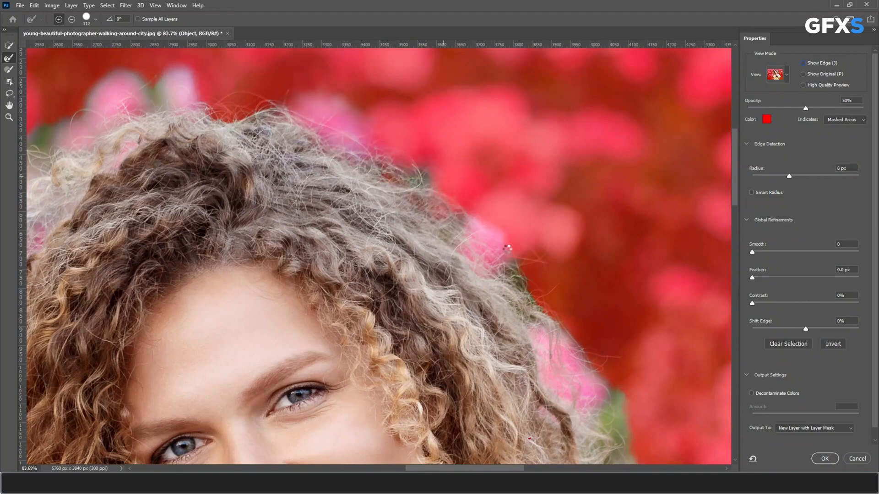
pyautogui.moveTo(502, 258); pyautogui.dragTo(395, 205)
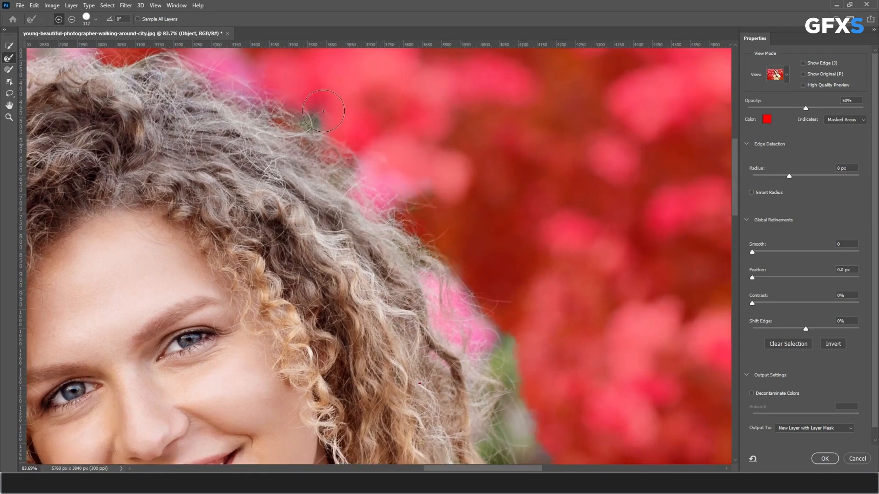
pyautogui.moveTo(445, 225); pyautogui.dragTo(386, 153)
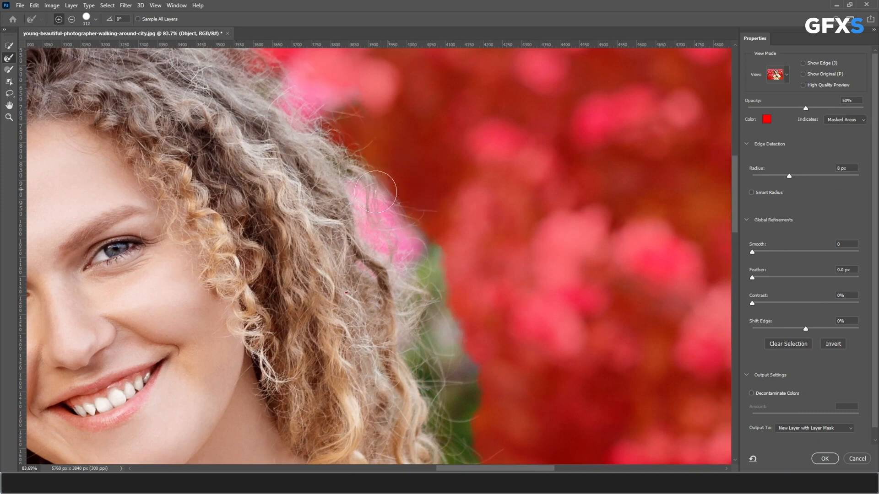
# - Refine the edge of the right-side curls from the pink flower patch down to the shoulder
pyautogui.moveTo(390, 237)
pyautogui.mouseDown()
pyautogui.moveTo(435, 290)
pyautogui.moveTo(401, 203)
pyautogui.mouseUp()
pyautogui.moveTo(431, 280)
pyautogui.mouseDown()
pyautogui.moveTo(450, 360)
pyautogui.moveTo(446, 375)
pyautogui.moveTo(422, 364)
pyautogui.moveTo(459, 390)
pyautogui.moveTo(432, 252)
pyautogui.mouseUp()
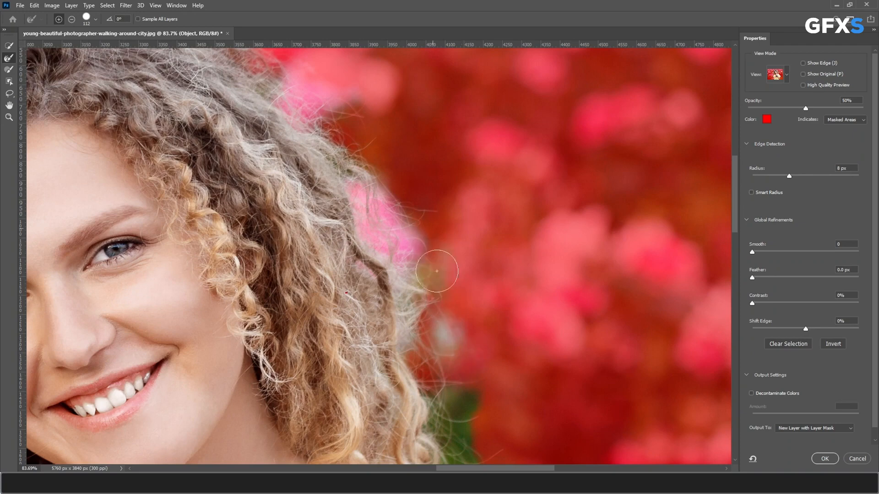
pyautogui.moveTo(368, 160)
pyautogui.mouseDown()
pyautogui.moveTo(432, 269)
pyautogui.moveTo(450, 283)
pyautogui.mouseUp()
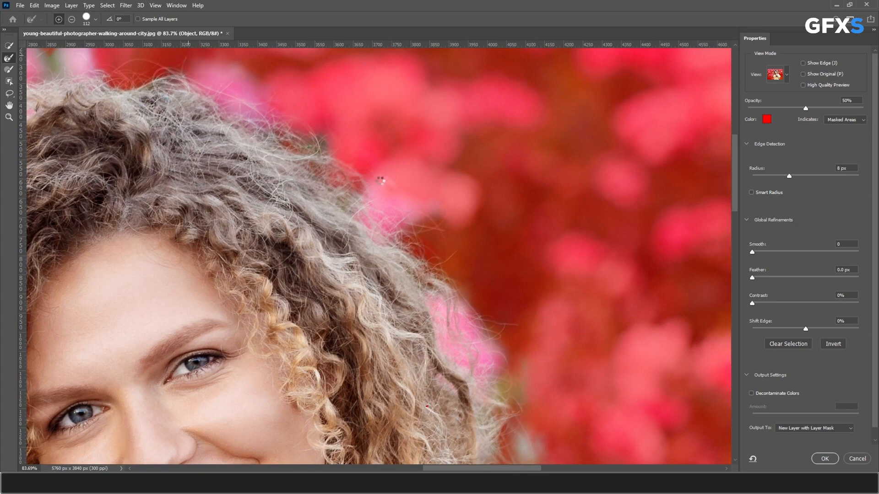
pyautogui.moveTo(446, 335)
pyautogui.mouseDown()
pyautogui.moveTo(332, 233)
pyautogui.moveTo(309, 151)
pyautogui.mouseUp()
pyautogui.moveTo(375, 186)
pyautogui.mouseDown()
pyautogui.moveTo(370, 220)
pyautogui.moveTo(416, 357)
pyautogui.moveTo(424, 421)
pyautogui.moveTo(389, 304)
pyautogui.moveTo(393, 394)
pyautogui.moveTo(409, 419)
pyautogui.moveTo(387, 414)
pyautogui.mouseUp()
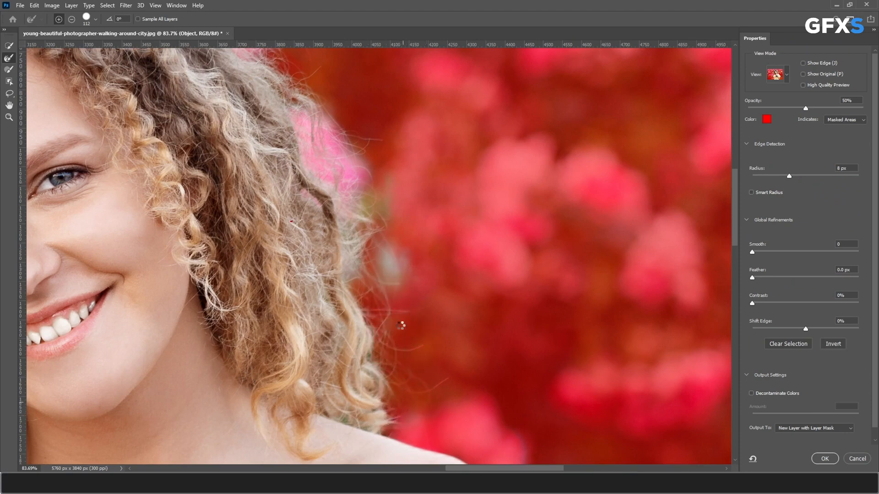
pyautogui.moveTo(353, 224)
pyautogui.mouseDown()
pyautogui.moveTo(459, 317)
pyautogui.moveTo(488, 292)
pyautogui.mouseUp()
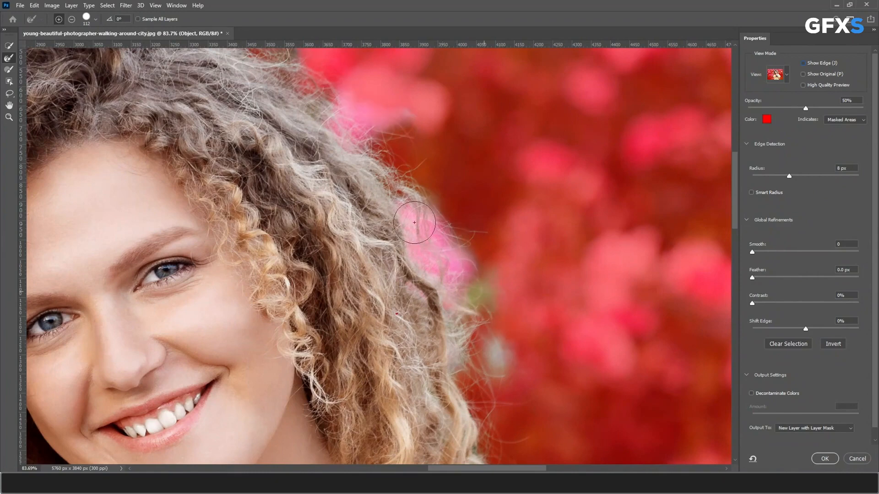
# - Refine the loose strands at the upper left of the head, brushing over the background showing between them
pyautogui.moveTo(357, 186)
pyautogui.mouseDown()
pyautogui.moveTo(499, 313)
pyautogui.moveTo(536, 358)
pyautogui.mouseUp()
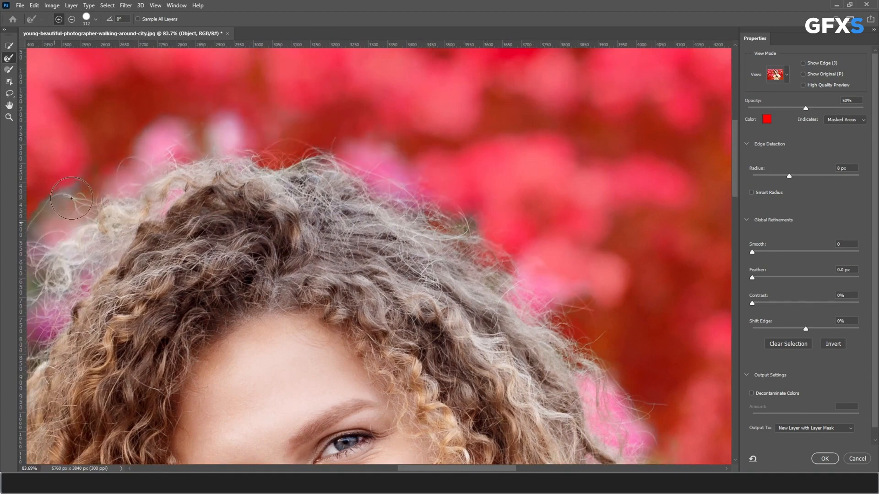
pyautogui.moveTo(209, 158); pyautogui.dragTo(403, 104)
pyautogui.moveTo(310, 195)
pyautogui.mouseDown()
pyautogui.moveTo(328, 202)
pyautogui.moveTo(300, 227)
pyautogui.moveTo(302, 243)
pyautogui.moveTo(295, 177)
pyautogui.moveTo(324, 139)
pyautogui.moveTo(261, 187)
pyautogui.moveTo(271, 213)
pyautogui.moveTo(298, 180)
pyautogui.moveTo(307, 134)
pyautogui.moveTo(304, 234)
pyautogui.mouseUp()
pyautogui.moveTo(317, 164); pyautogui.dragTo(319, 150)
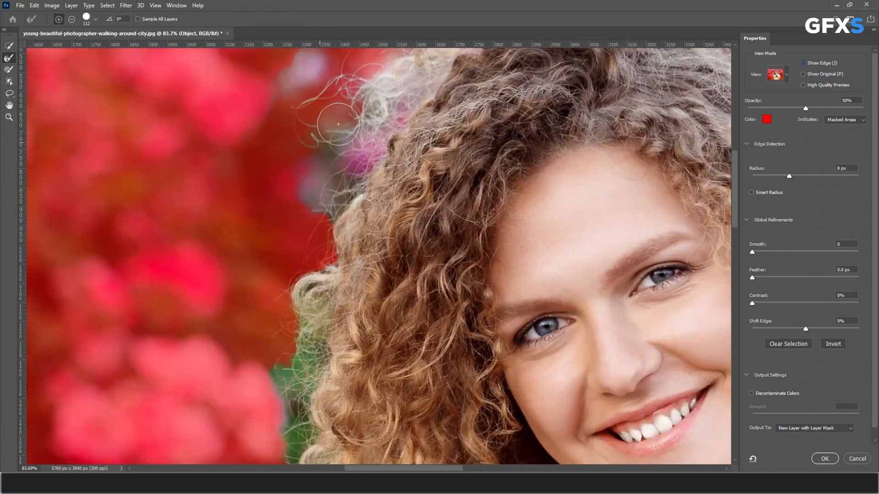
pyautogui.moveTo(331, 200)
pyautogui.mouseDown()
pyautogui.moveTo(304, 211)
pyautogui.moveTo(325, 99)
pyautogui.moveTo(311, 175)
pyautogui.mouseUp()
pyautogui.moveTo(324, 140); pyautogui.dragTo(283, 219)
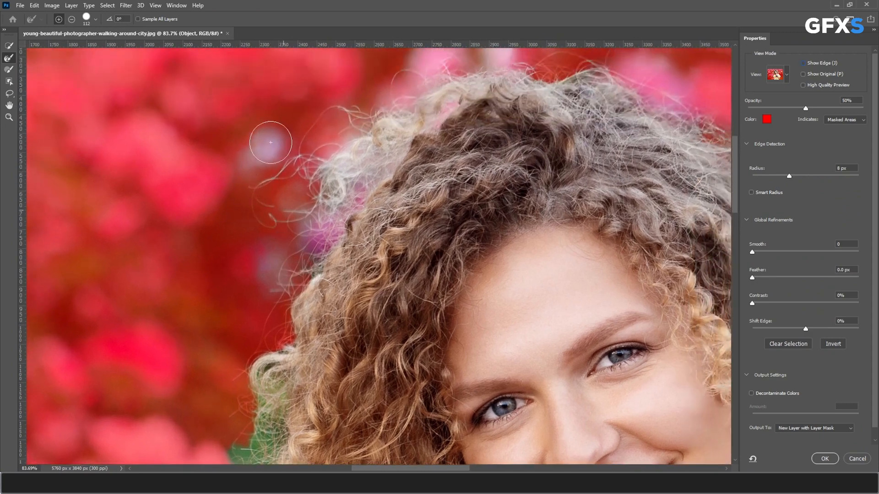
pyautogui.moveTo(265, 283)
pyautogui.mouseDown()
pyautogui.moveTo(269, 315)
pyautogui.moveTo(266, 306)
pyautogui.mouseUp()
pyautogui.moveTo(301, 226)
pyautogui.mouseDown()
pyautogui.moveTo(345, 192)
pyautogui.moveTo(435, 67)
pyautogui.moveTo(396, 140)
pyautogui.moveTo(314, 196)
pyautogui.mouseUp()
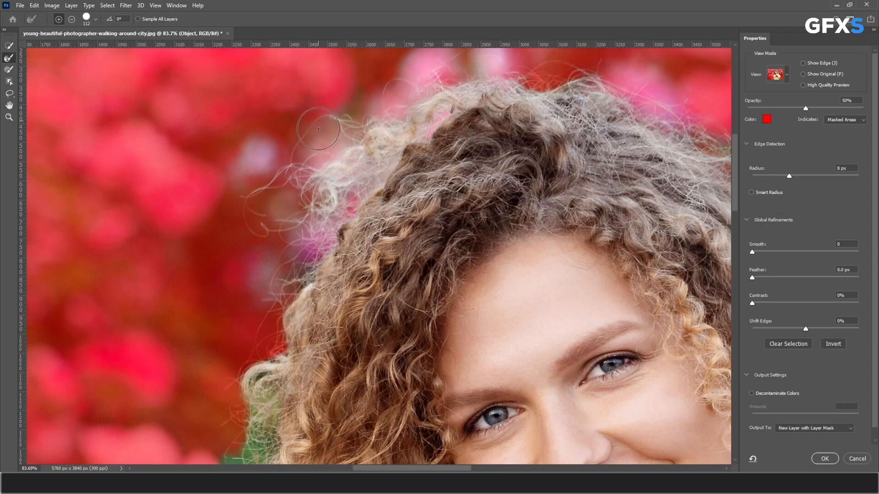
# - Refine the left-side curls from beside the eye down toward the shoulder, brushing over the green background patches
pyautogui.moveTo(262, 287); pyautogui.dragTo(316, 156)
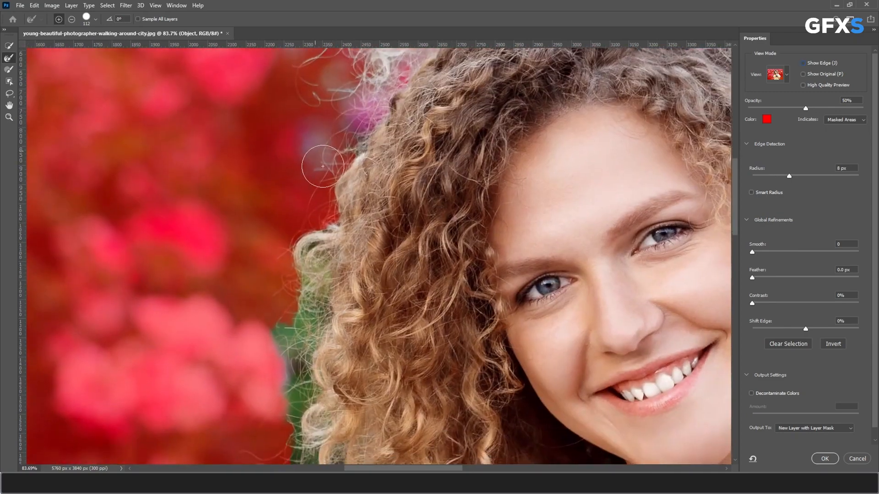
pyautogui.moveTo(357, 133); pyautogui.dragTo(304, 172)
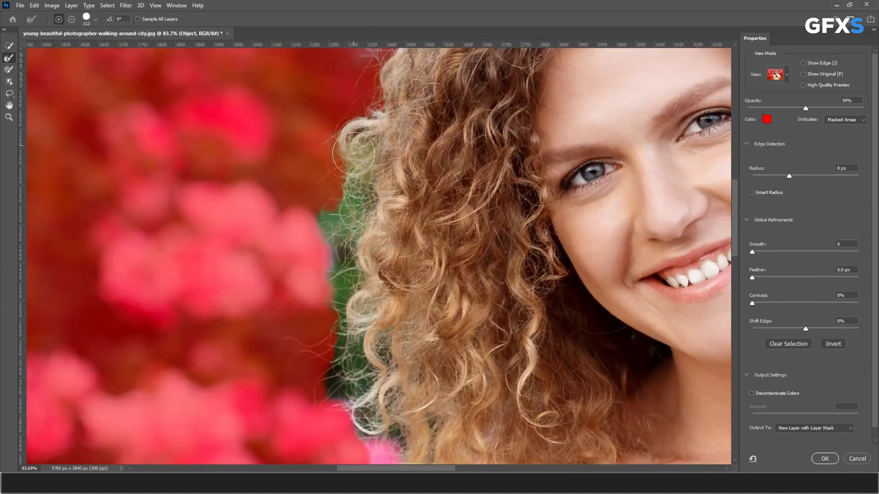
pyautogui.moveTo(341, 207); pyautogui.dragTo(326, 319)
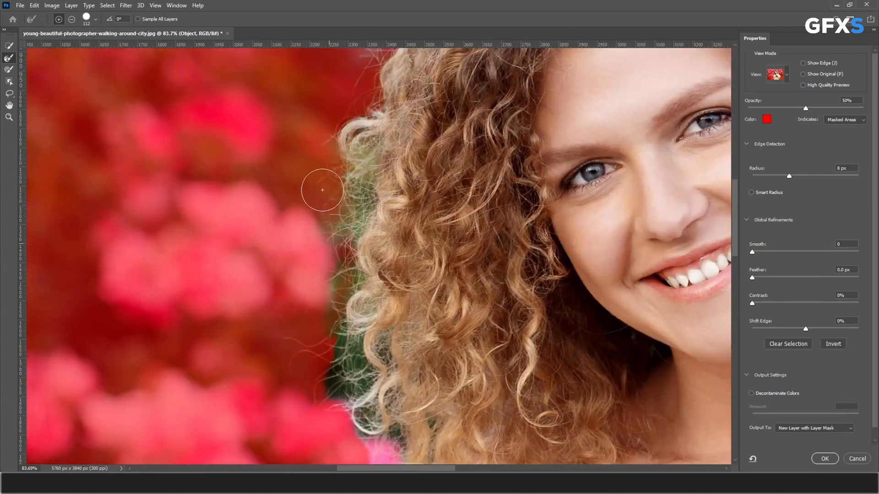
pyautogui.moveTo(361, 213)
pyautogui.mouseDown()
pyautogui.moveTo(353, 155)
pyautogui.moveTo(341, 142)
pyautogui.moveTo(349, 129)
pyautogui.mouseUp()
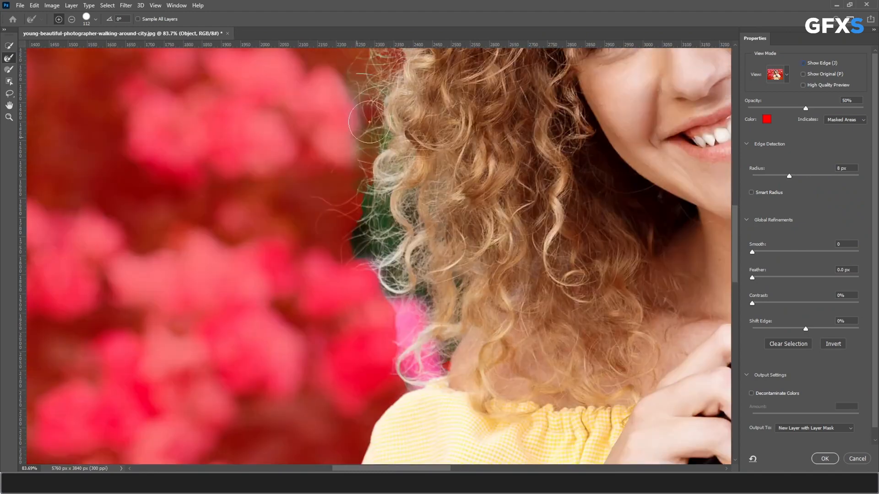
pyautogui.moveTo(364, 105)
pyautogui.mouseDown()
pyautogui.moveTo(354, 121)
pyautogui.moveTo(357, 196)
pyautogui.moveTo(377, 251)
pyautogui.moveTo(356, 143)
pyautogui.moveTo(364, 120)
pyautogui.moveTo(362, 218)
pyautogui.moveTo(375, 245)
pyautogui.moveTo(380, 232)
pyautogui.moveTo(364, 188)
pyautogui.moveTo(365, 110)
pyautogui.moveTo(360, 198)
pyautogui.moveTo(379, 223)
pyautogui.moveTo(362, 273)
pyautogui.moveTo(375, 298)
pyautogui.moveTo(414, 309)
pyautogui.moveTo(386, 334)
pyautogui.moveTo(385, 356)
pyautogui.moveTo(406, 367)
pyautogui.moveTo(430, 360)
pyautogui.moveTo(418, 298)
pyautogui.moveTo(424, 274)
pyautogui.moveTo(379, 265)
pyautogui.moveTo(333, 154)
pyautogui.mouseUp()
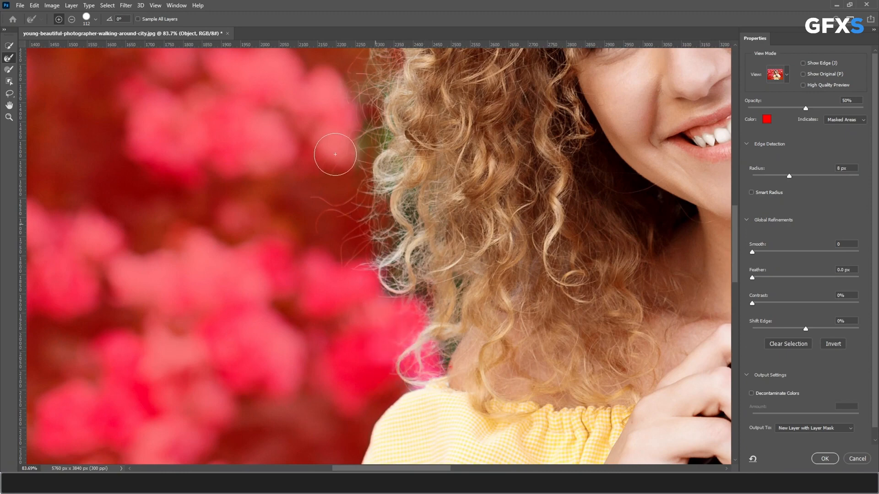
# - Reduce the Refine Edge brush to 52, resize it as needed, and refine the curls just above the left shoulder and sleeve
pyautogui.scroll(-3, 434, 202)
pyautogui.moveTo(466, 254)
pyautogui.mouseDown()
pyautogui.moveTo(456, 258)
pyautogui.moveTo(456, 244)
pyautogui.moveTo(456, 263)
pyautogui.mouseUp()
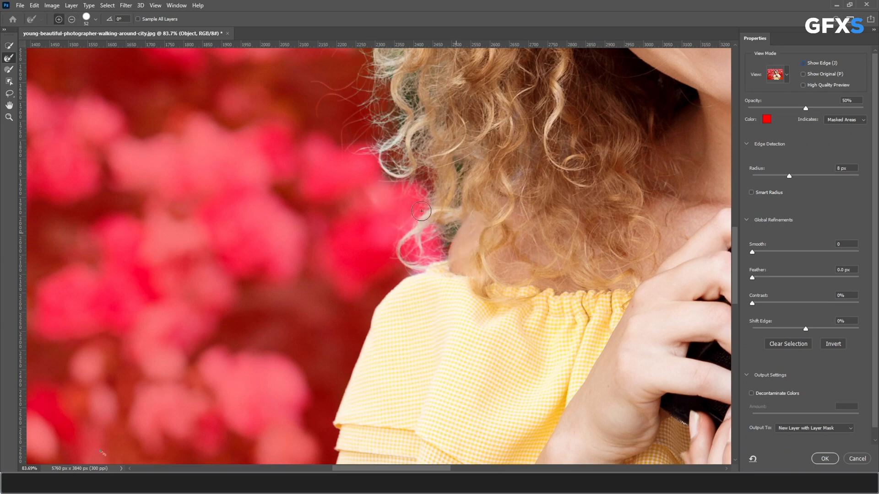
pyautogui.scroll(5, 423, 212)
pyautogui.moveTo(367, 212); pyautogui.dragTo(378, 211)
pyautogui.moveTo(318, 239); pyautogui.dragTo(330, 178)
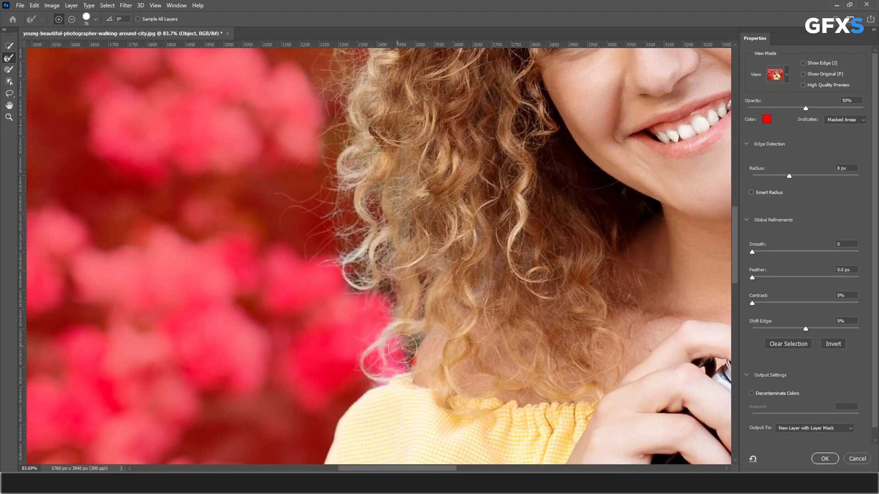
pyautogui.moveTo(347, 265); pyautogui.dragTo(345, 221)
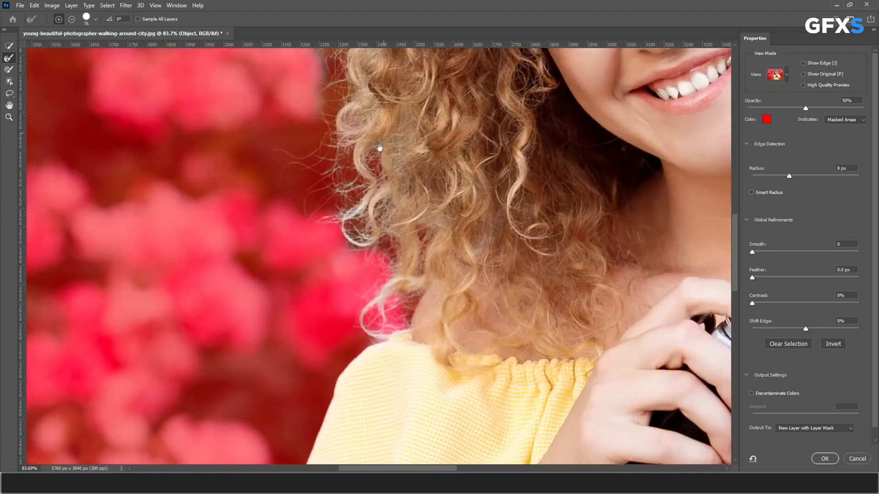
# - Refine the protruding curl midway up the left side of the hair to clear the remaining green background
pyautogui.moveTo(383, 142); pyautogui.dragTo(352, 341)
pyautogui.moveTo(322, 208)
pyautogui.mouseDown()
pyautogui.moveTo(274, 232)
pyautogui.moveTo(263, 351)
pyautogui.mouseUp()
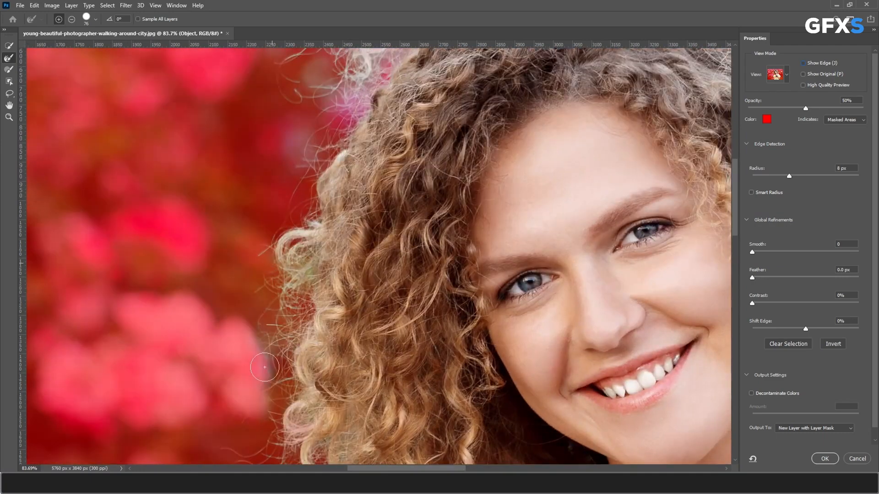
pyautogui.moveTo(271, 255); pyautogui.dragTo(257, 289)
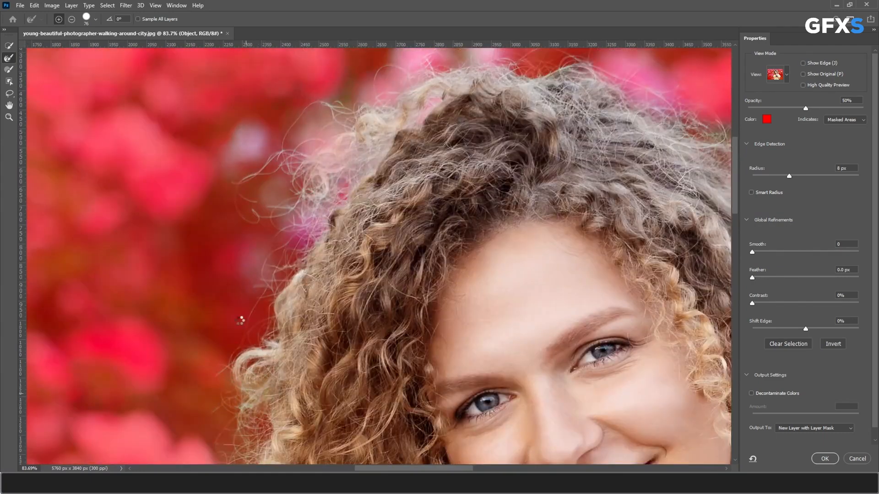
# - Refine the wispy strands from the crown down the upper-left edge of the hair, brushing over the background between them
pyautogui.moveTo(227, 301); pyautogui.dragTo(192, 337)
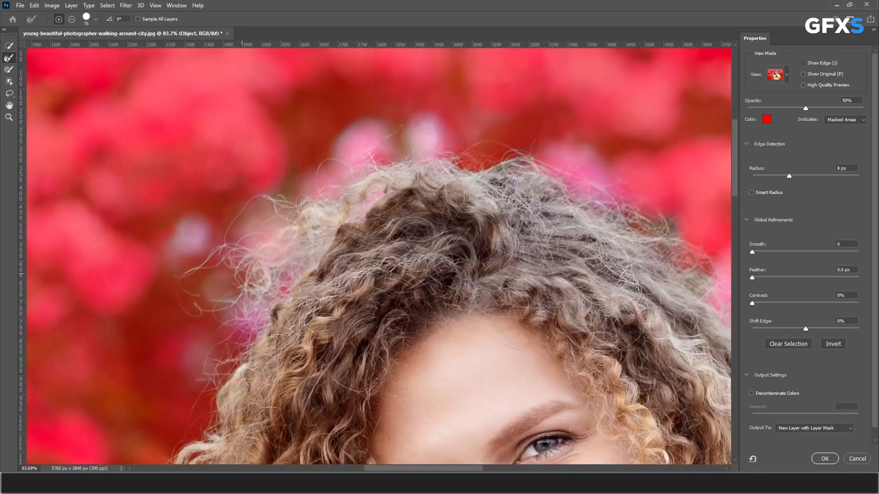
pyautogui.moveTo(383, 190); pyautogui.dragTo(380, 172)
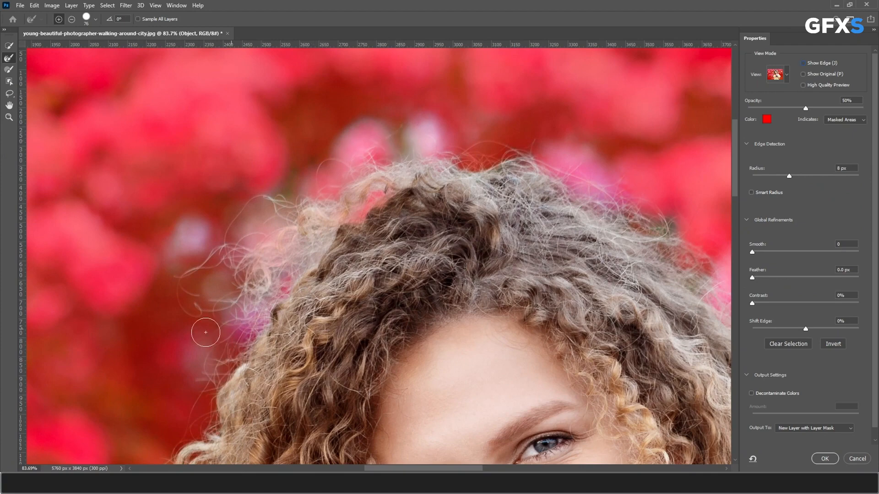
pyautogui.moveTo(291, 282); pyautogui.dragTo(408, 207)
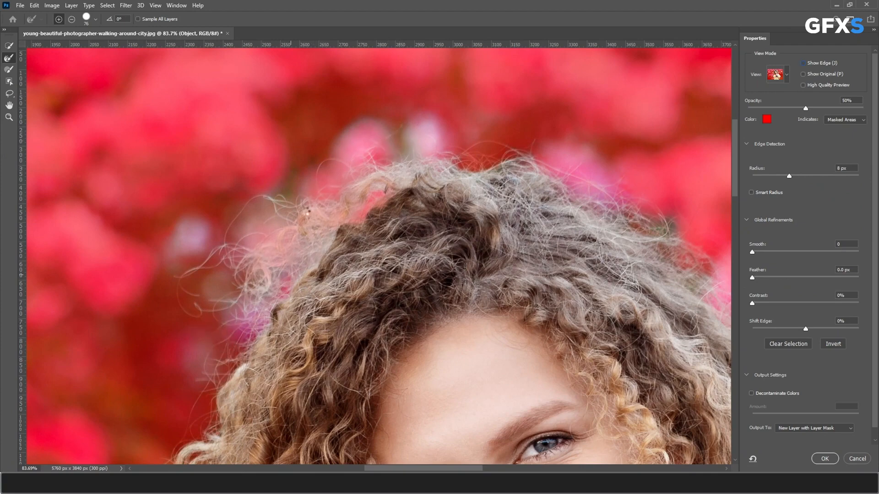
# - Enlarge the Refine Edge brush to 131 and refine the hair outline from the crown down the upper-right side of the head
pyautogui.moveTo(471, 213); pyautogui.dragTo(248, 205)
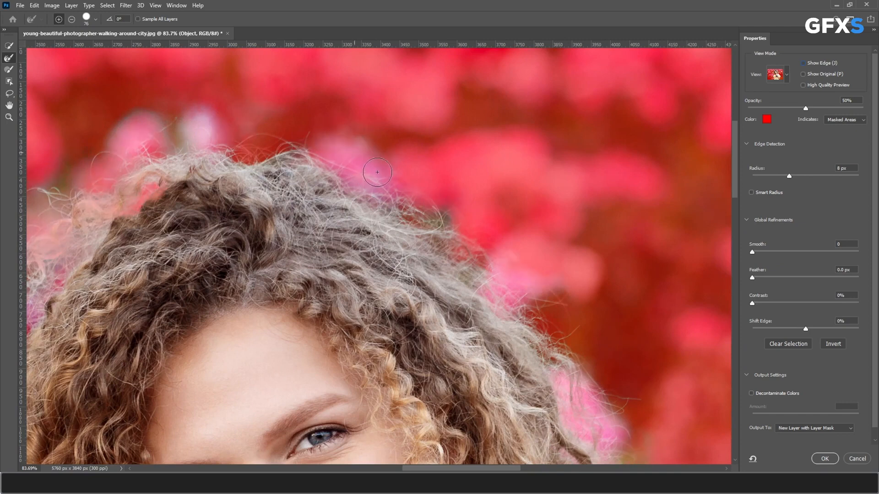
pyautogui.press(']')
pyautogui.press(']')
pyautogui.press(']')
pyautogui.press(']')
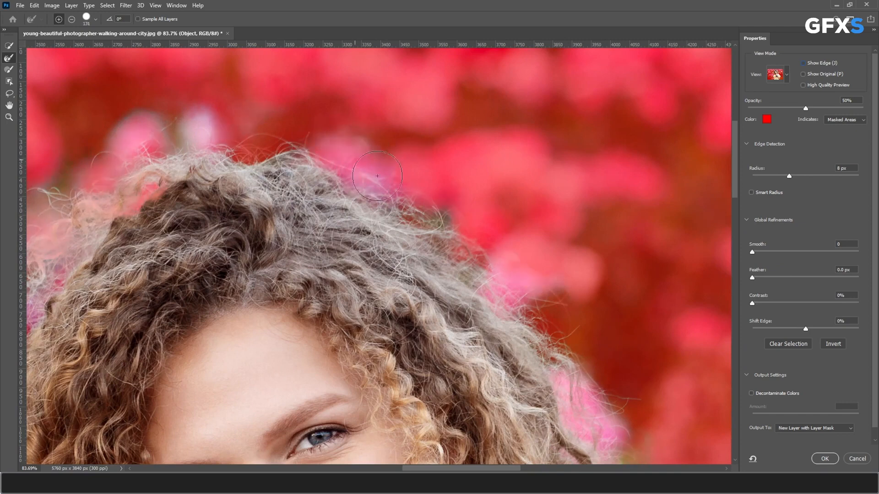
pyautogui.moveTo(509, 285)
pyautogui.mouseDown()
pyautogui.moveTo(543, 298)
pyautogui.moveTo(519, 287)
pyautogui.mouseUp()
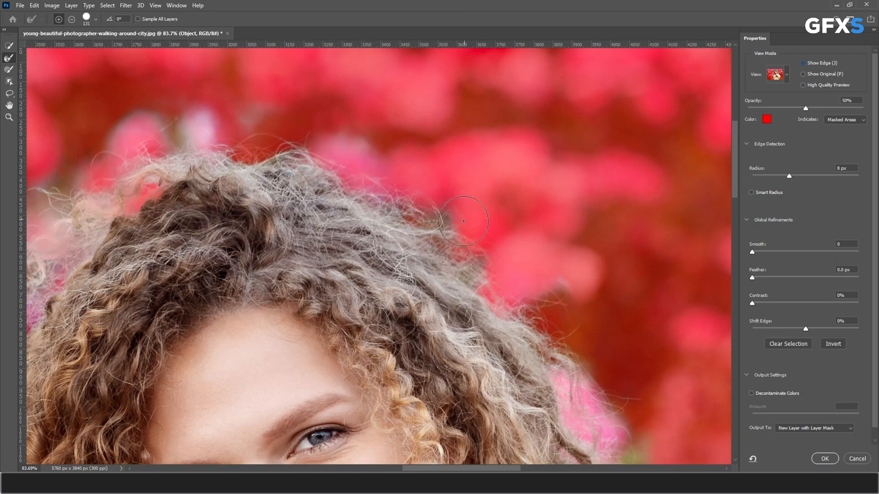
# - Brush again over the upper-left flyaway strands, the crown and the right-side hair edge to clear leftover background
pyautogui.scroll(-2, 455, 217)
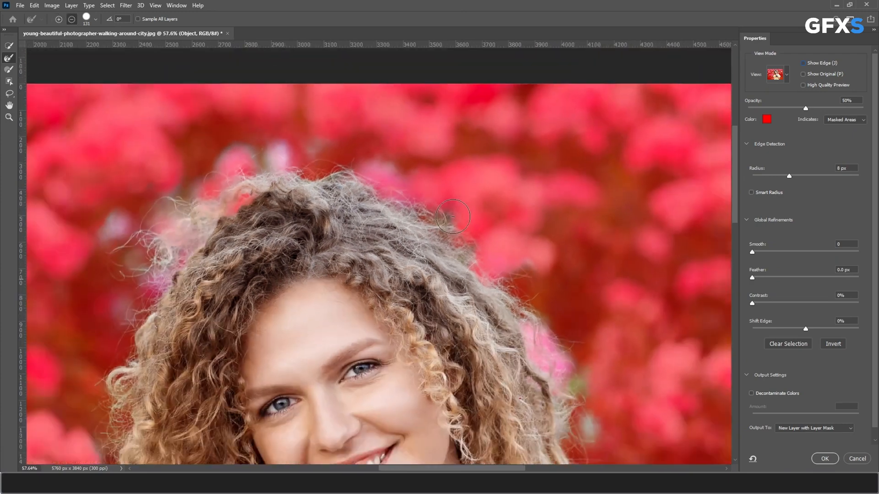
pyautogui.scroll(-2, 492, 268)
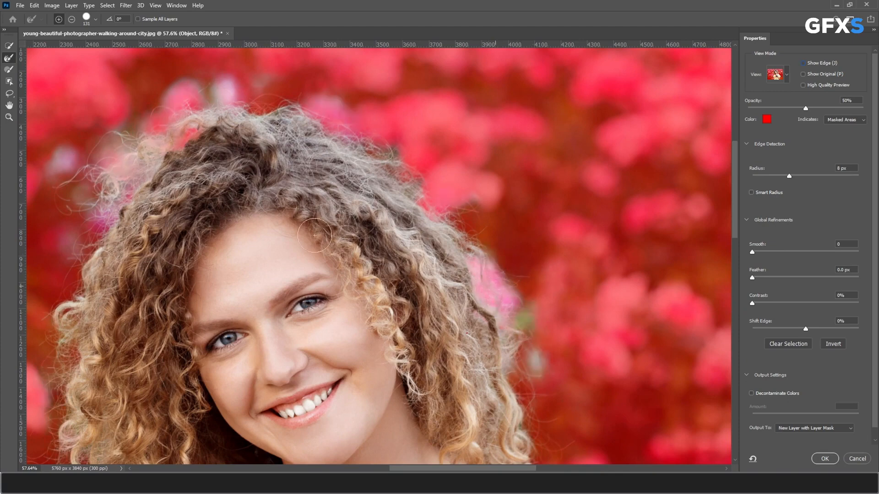
pyautogui.moveTo(306, 263); pyautogui.dragTo(404, 223)
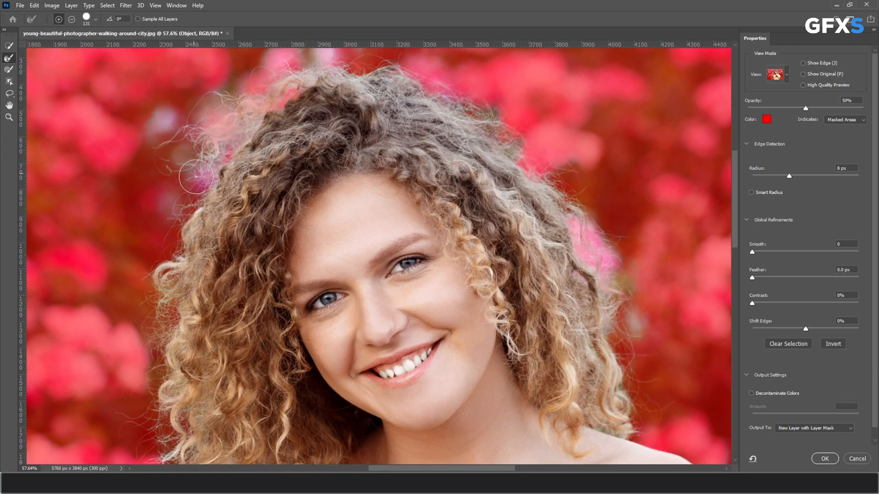
pyautogui.moveTo(257, 106); pyautogui.dragTo(287, 93)
pyautogui.moveTo(503, 124); pyautogui.dragTo(422, 183)
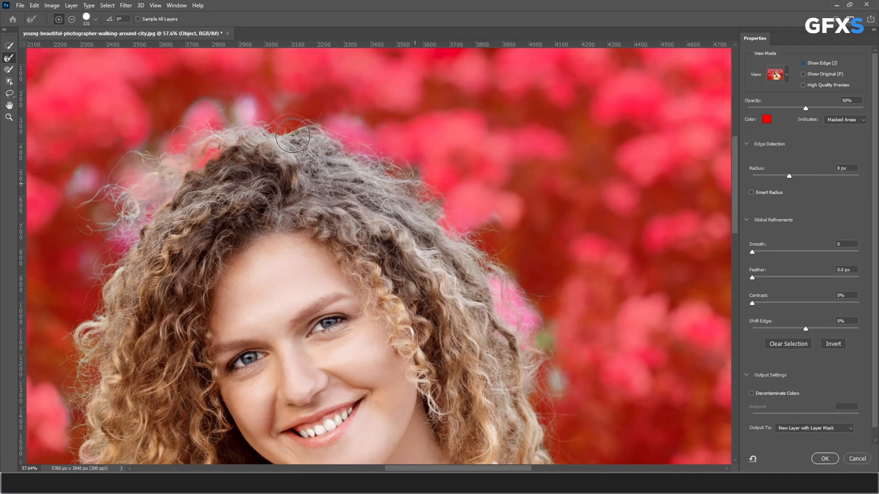
pyautogui.moveTo(236, 130)
pyautogui.mouseDown()
pyautogui.moveTo(224, 113)
pyautogui.moveTo(316, 122)
pyautogui.moveTo(528, 279)
pyautogui.moveTo(530, 307)
pyautogui.mouseUp()
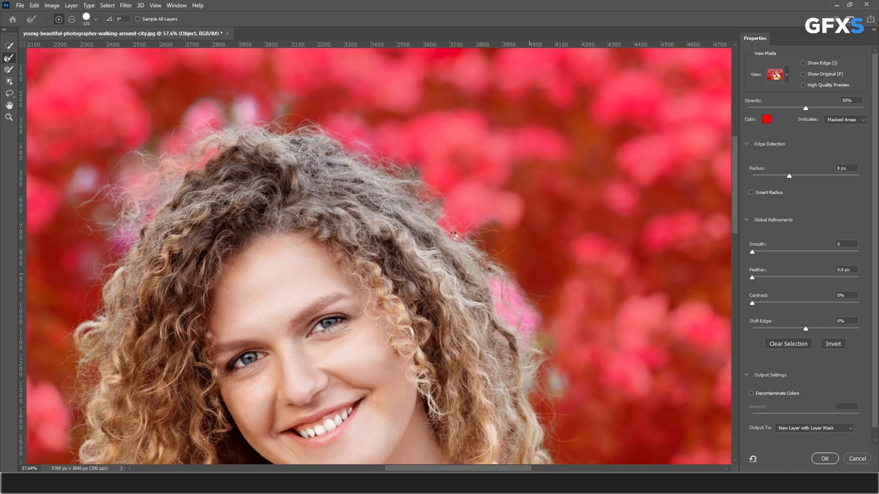
# - Reduce the Refine Edge brush to 41 and brush over the grey background gap between the dress and the bent arm on the right
pyautogui.scroll(-4, 467, 124)
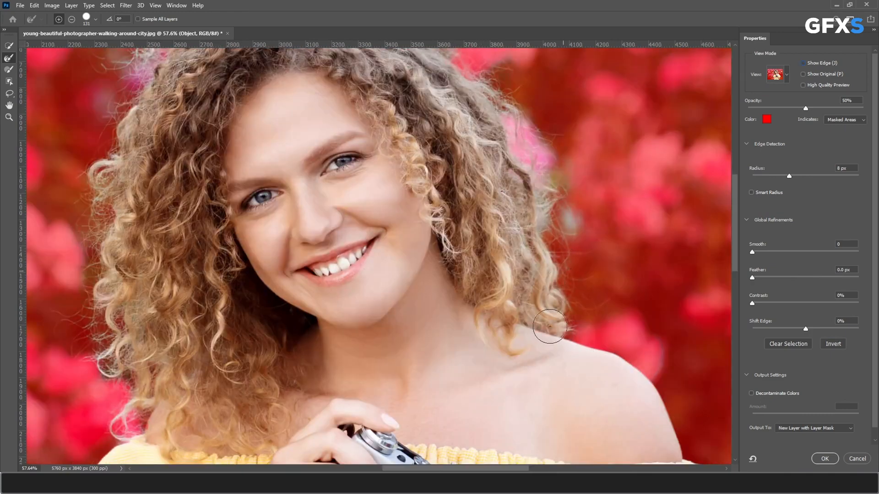
pyautogui.moveTo(217, 340); pyautogui.dragTo(334, 207)
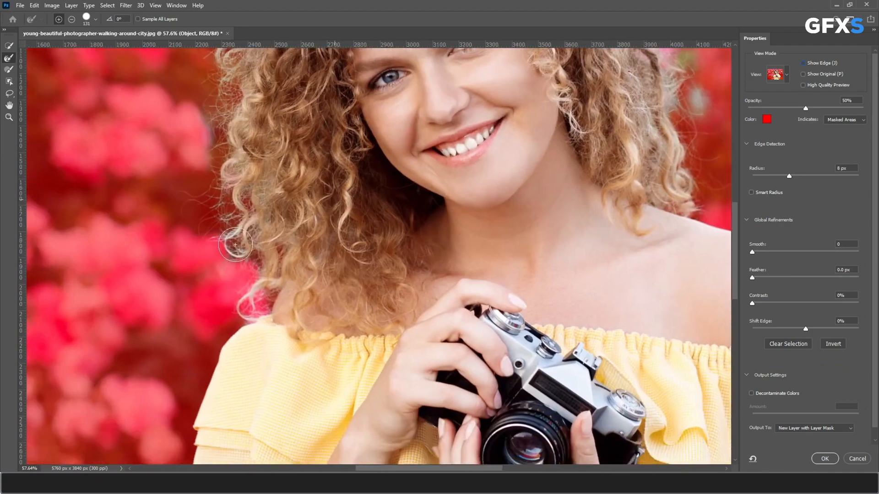
pyautogui.scroll(-2, 311, 239)
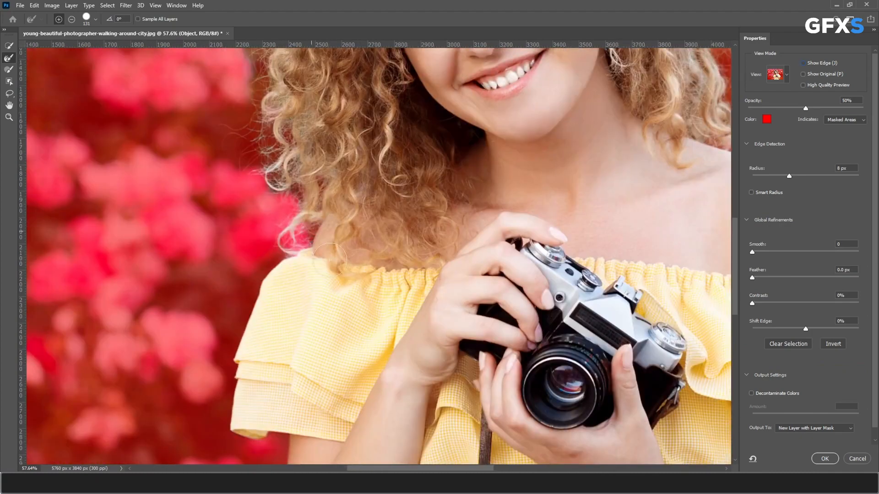
pyautogui.scroll(-3, 255, 143)
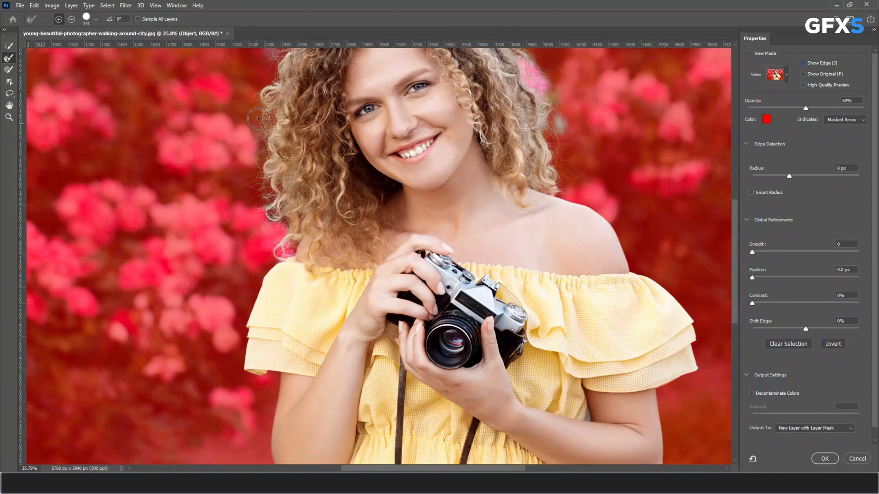
pyautogui.scroll(-1, 261, 267)
pyautogui.moveTo(261, 287); pyautogui.dragTo(219, 184)
pyautogui.scroll(2, 481, 282)
pyautogui.scroll(8, 482, 281)
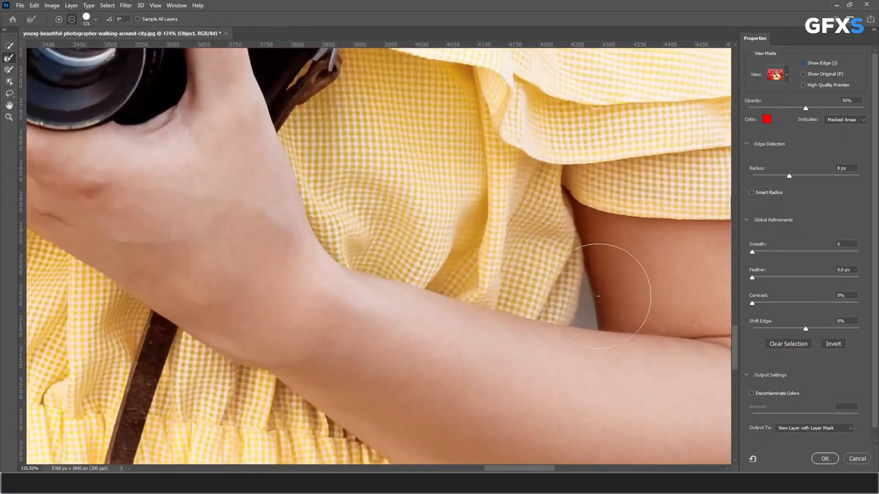
pyautogui.keyDown('alt'); pyautogui.rightClick(596, 298); pyautogui.keyUp('alt')
pyautogui.moveTo(581, 307); pyautogui.dragTo(558, 301)
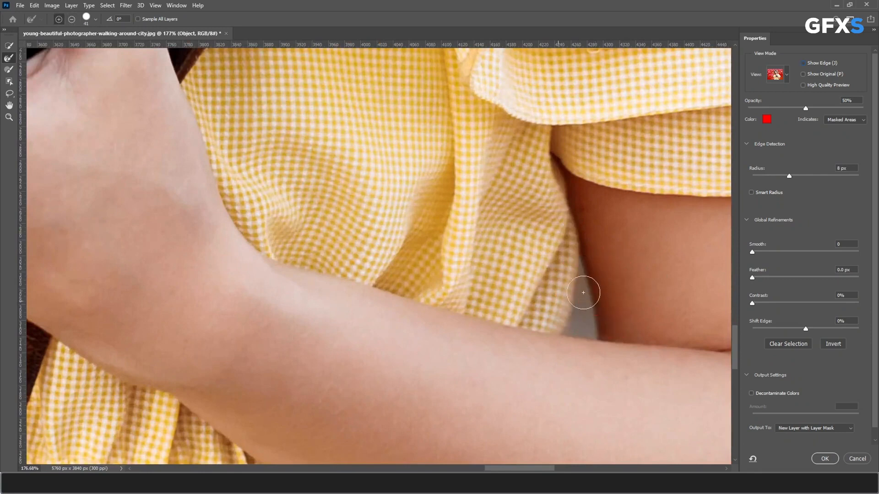
pyautogui.moveTo(575, 332)
pyautogui.mouseDown()
pyautogui.moveTo(595, 331)
pyautogui.moveTo(580, 255)
pyautogui.moveTo(581, 315)
pyautogui.moveTo(573, 330)
pyautogui.moveTo(604, 331)
pyautogui.moveTo(586, 273)
pyautogui.moveTo(603, 321)
pyautogui.mouseUp()
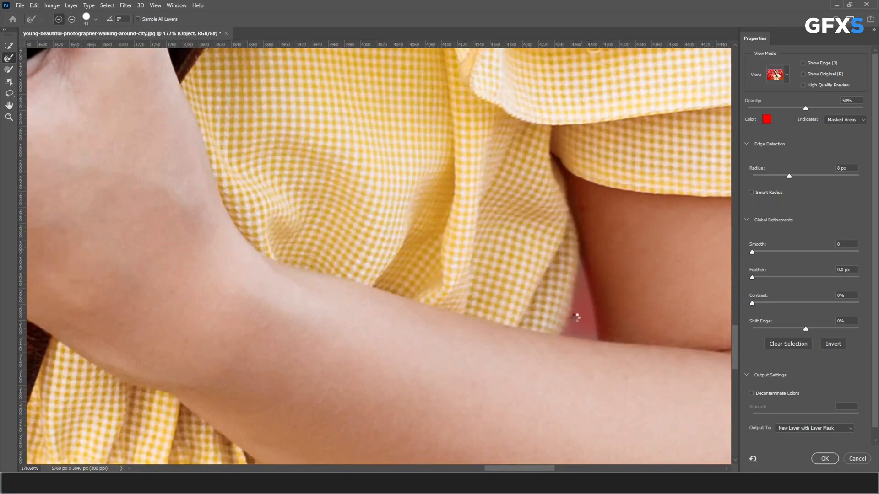
# - Reduce the Refine Edge brush to 13 and refine the lower corner of the gap between the dress and the arm
pyautogui.scroll(-8, 576, 317)
pyautogui.scroll(-2, 568, 310)
pyautogui.scroll(4, 576, 300)
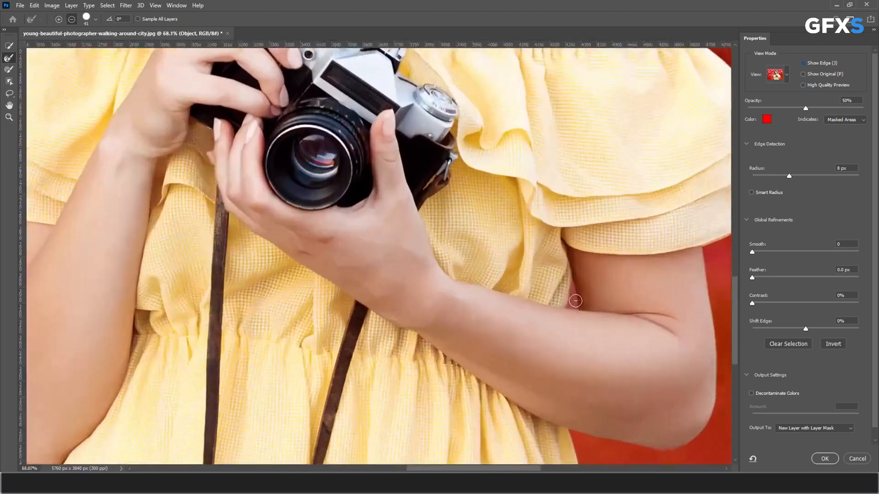
pyautogui.scroll(6, 575, 301)
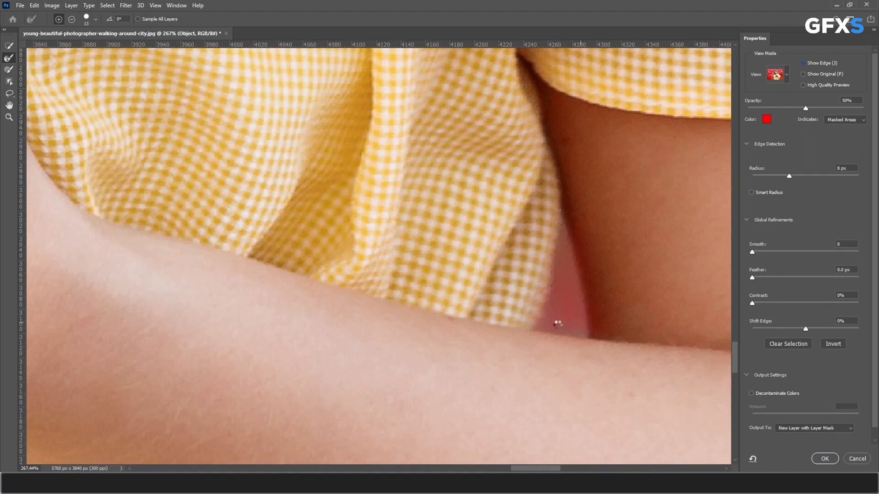
pyautogui.click(552, 324)
pyautogui.scroll(-7, 552, 321)
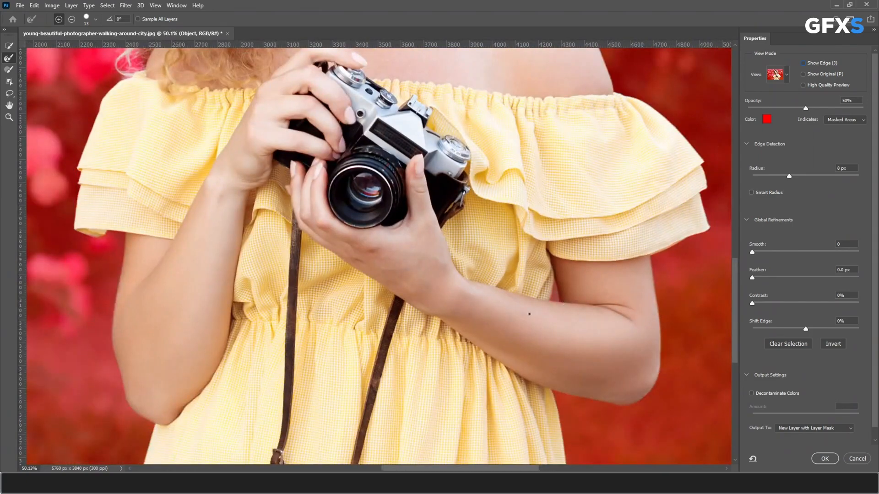
# - Enlarge the Refine Edge brush to 194 and refine the outer curls on the right side of the hair
pyautogui.scroll(-4, 538, 313)
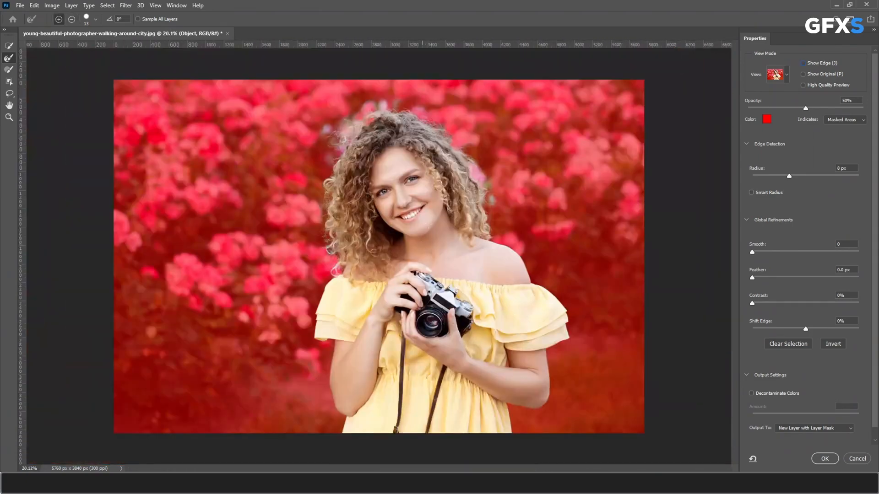
pyautogui.scroll(3, 423, 240)
pyautogui.moveTo(534, 181)
pyautogui.mouseDown()
pyautogui.moveTo(553, 182)
pyautogui.moveTo(543, 187)
pyautogui.mouseUp()
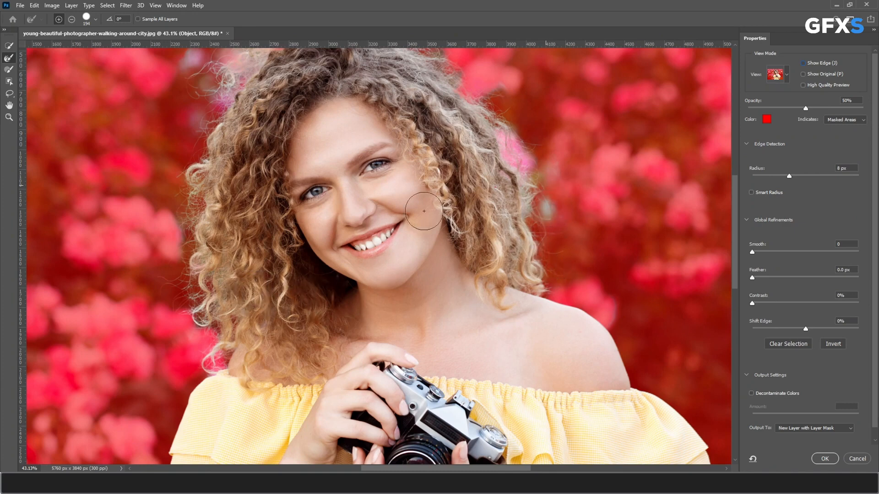
# - Enable Decontaminate Colors, output the selection to New Layer with Layer Mask, and apply Select and Mask
pyautogui.scroll(-1, 770, 371)
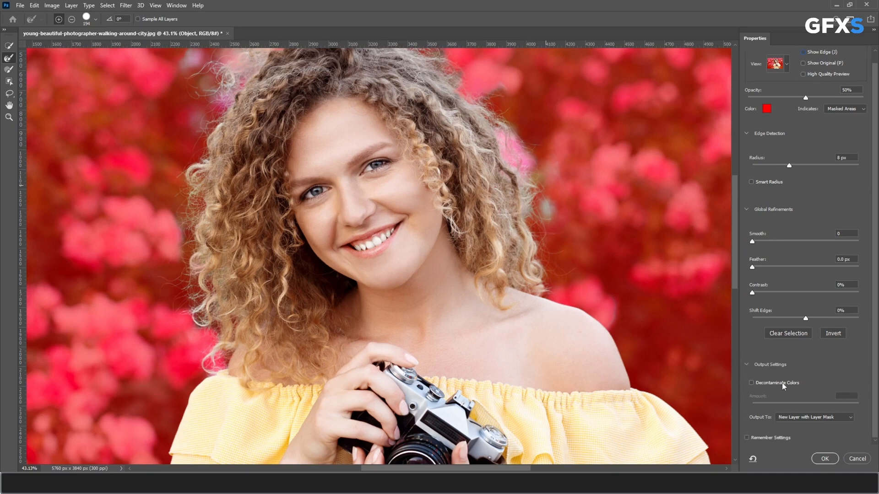
pyautogui.click(751, 382)
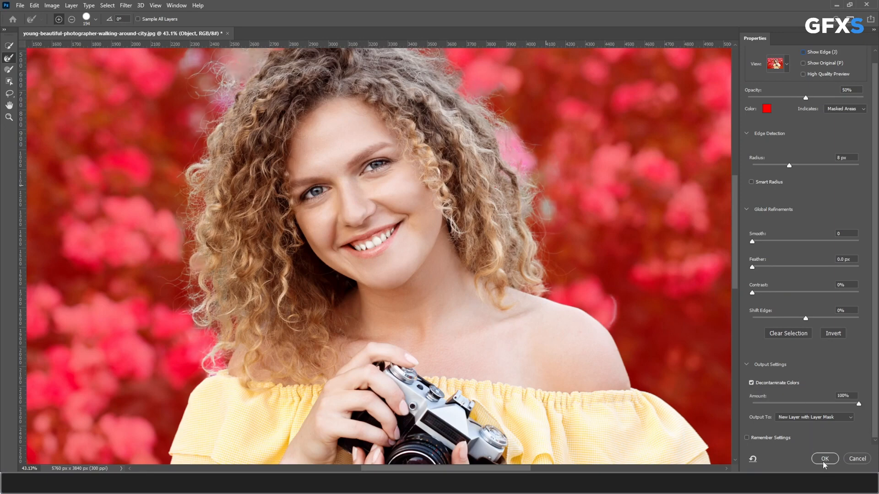
pyautogui.click(790, 419)
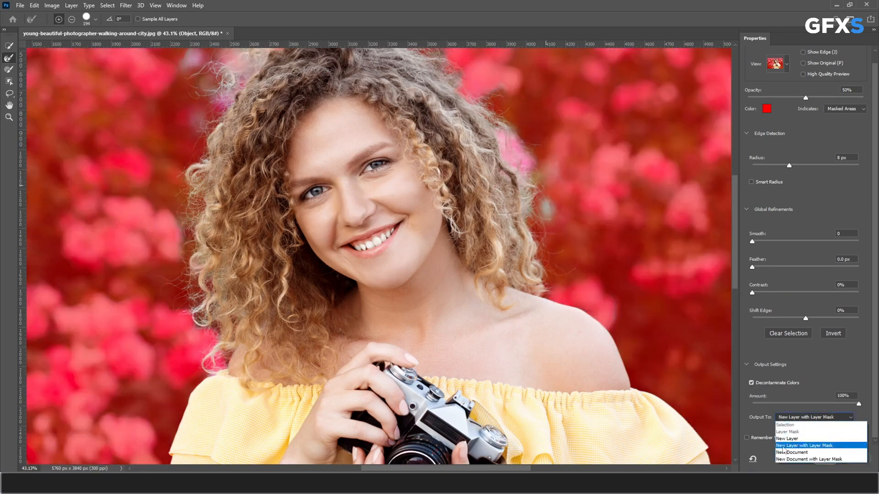
pyautogui.click(815, 446)
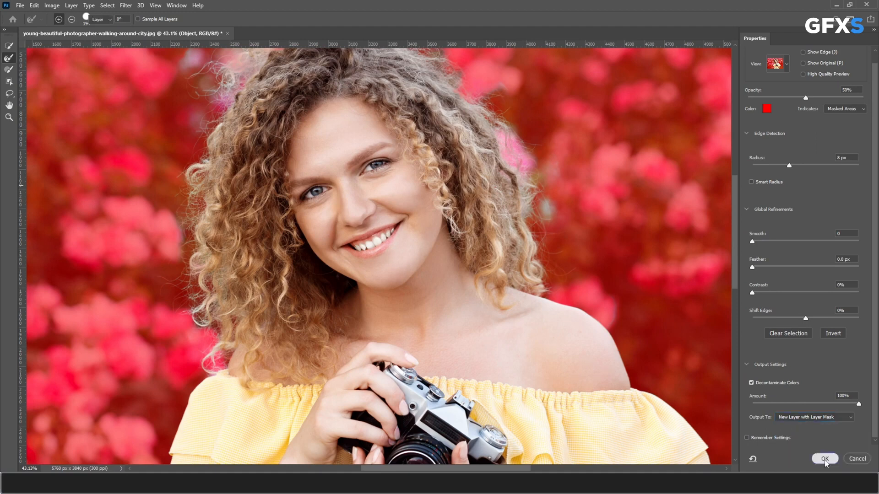
pyautogui.click(825, 459)
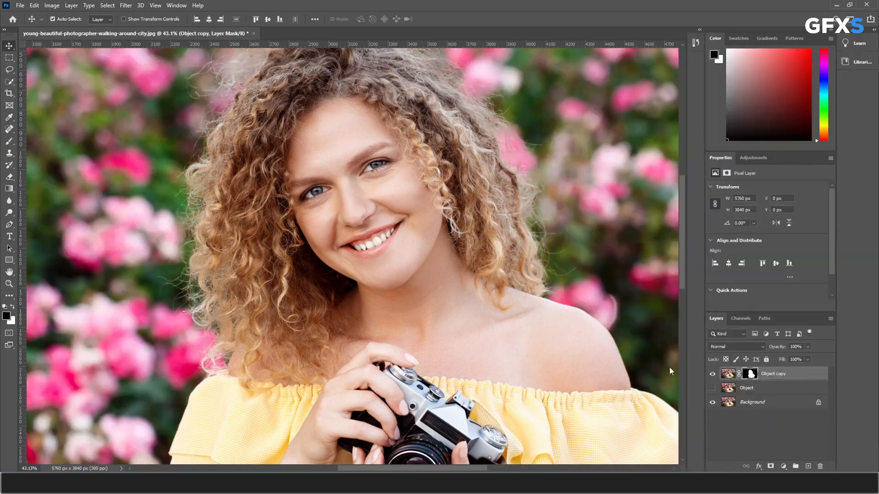
# - Hide the Background layer and examine the cutout's hair edges against transparency
pyautogui.scroll(-3, 399, 206)
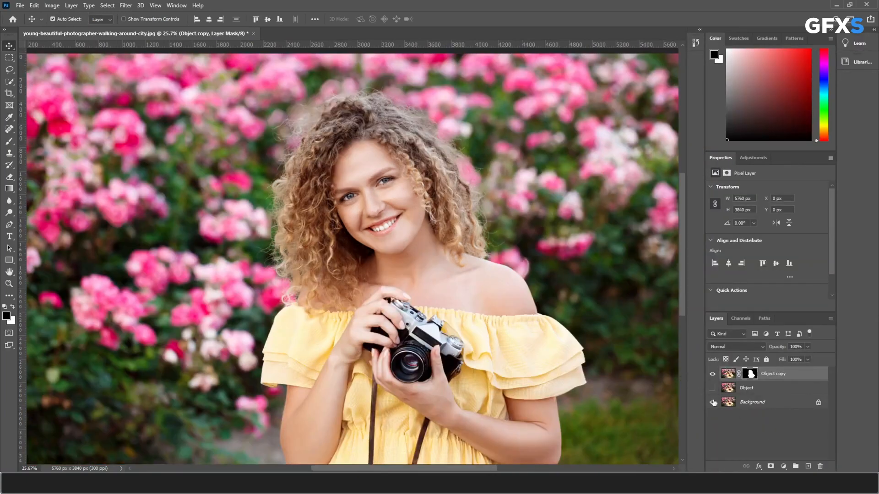
pyautogui.click(712, 403)
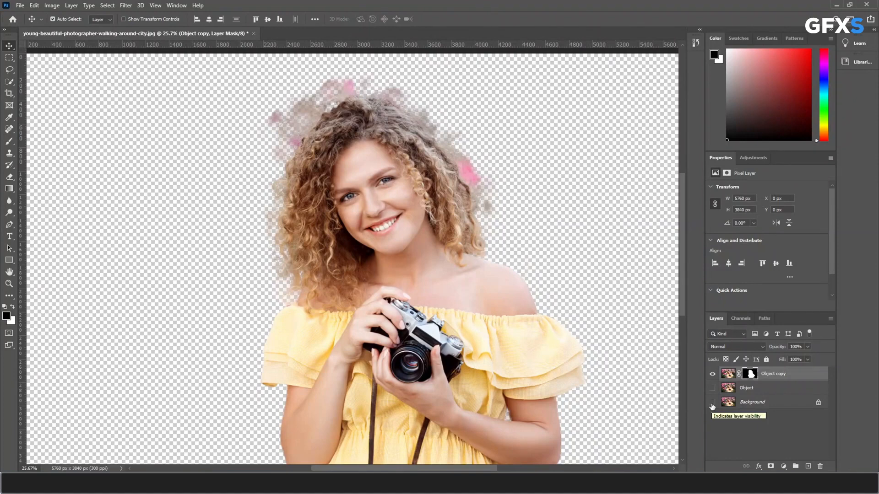
pyautogui.scroll(2, 344, 131)
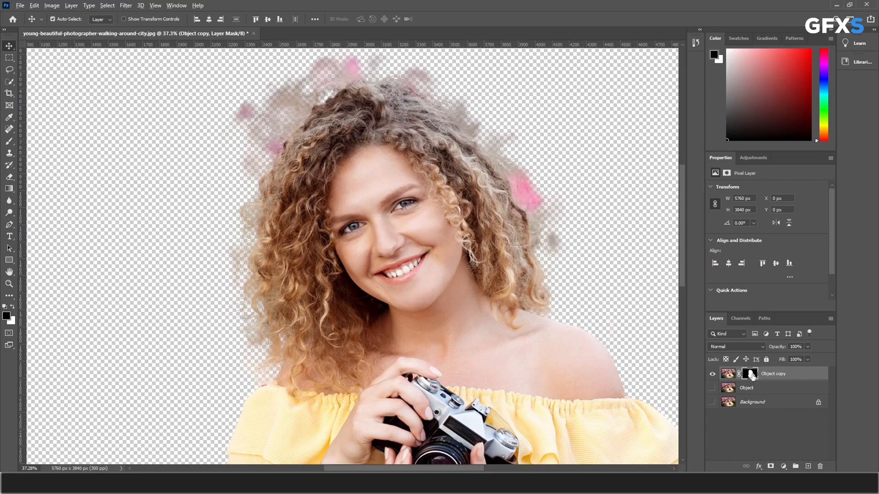
# - Display the Object copy layer mask on its own and inspect it down to the gap beside the arm
pyautogui.keyDown('alt'); pyautogui.click(750, 374); pyautogui.keyUp('alt')
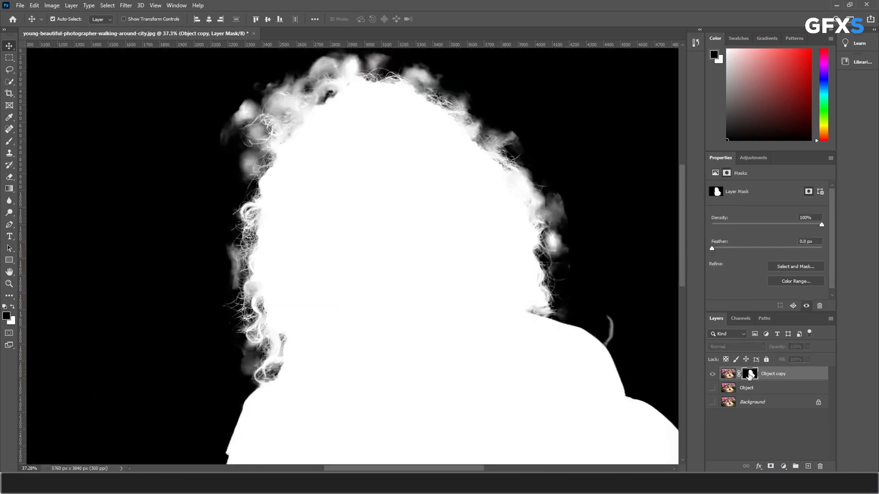
pyautogui.moveTo(557, 337); pyautogui.dragTo(373, 202)
pyautogui.moveTo(539, 339); pyautogui.dragTo(563, 246)
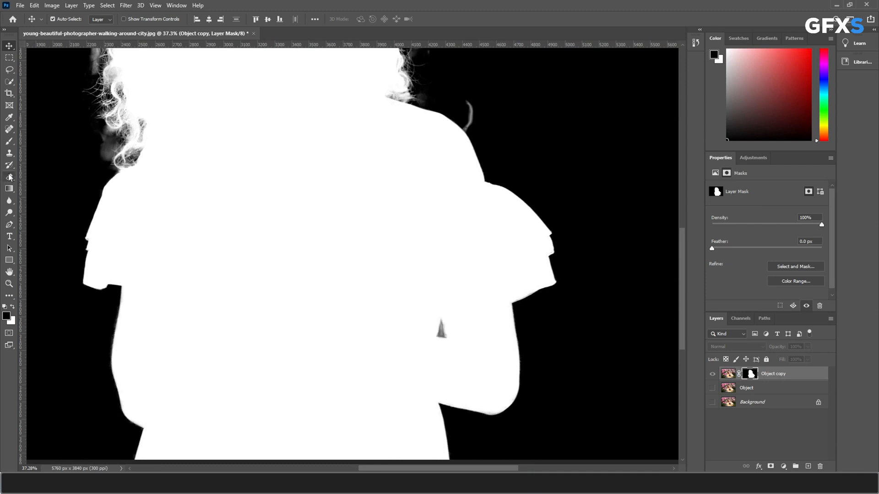
# - Activate the Brush tool with black as the foreground color and enlarge the brush to 58 px
pyautogui.click(12, 145)
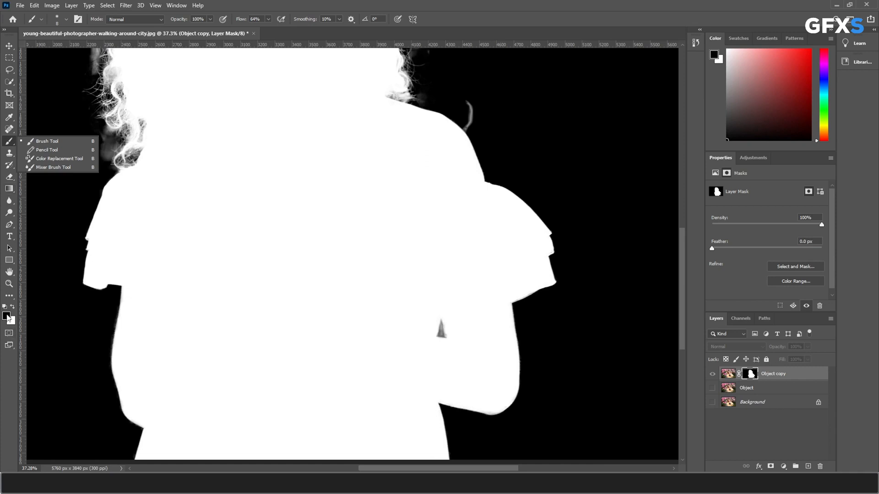
pyautogui.click(7, 316)
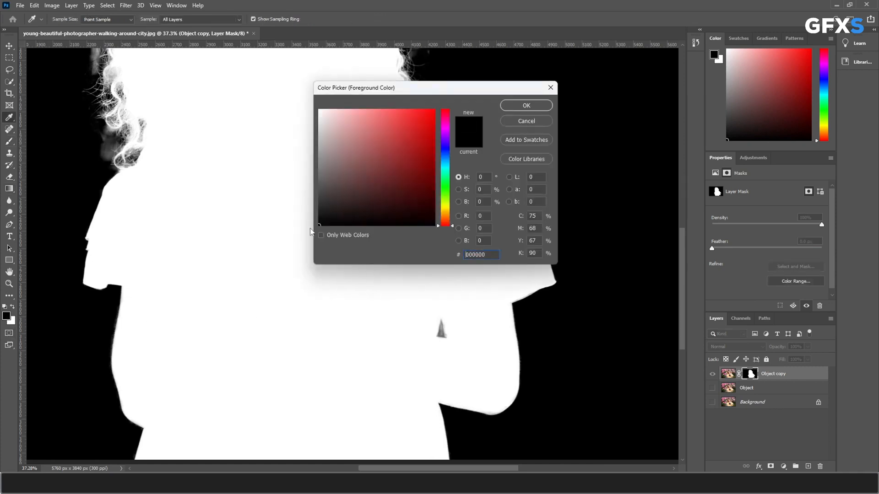
pyautogui.press('Return')
pyautogui.scroll(4, 472, 129)
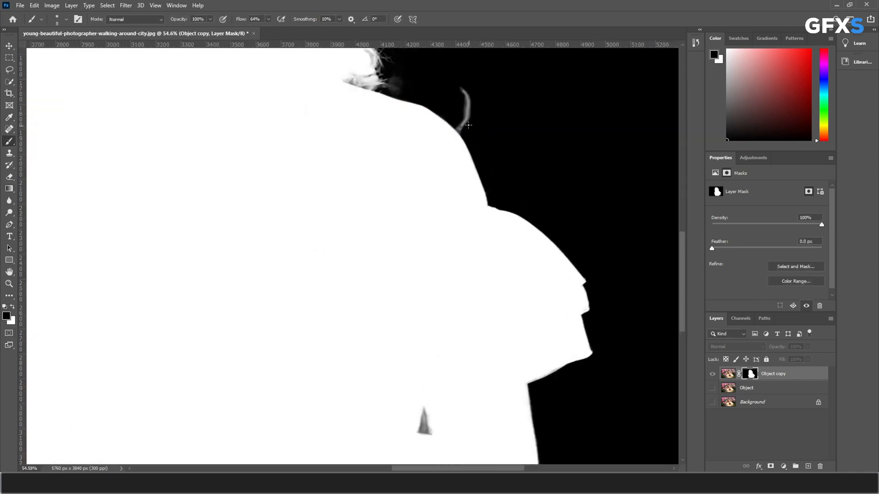
pyautogui.moveTo(464, 108); pyautogui.dragTo(465, 226)
pyautogui.scroll(5, 465, 225)
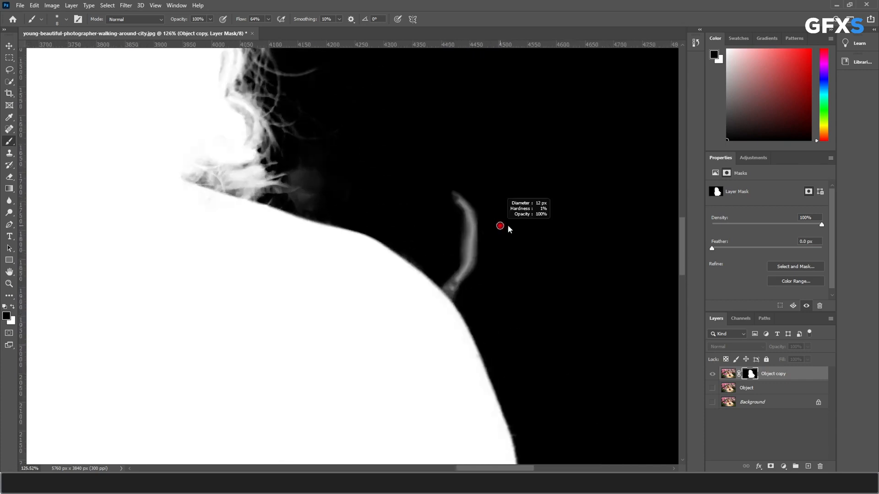
pyautogui.scroll(3, 502, 238)
pyautogui.moveTo(515, 236); pyautogui.dragTo(475, 255)
pyautogui.scroll(-6, 535, 261)
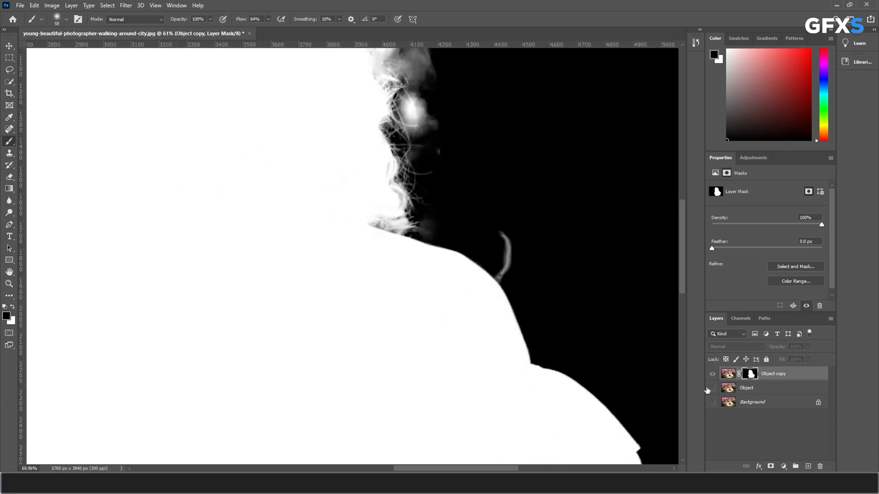
# - Compare the Object copy cutout with the Background photo around the shoulder, and display the layer mask on its own again
pyautogui.click(713, 375)
pyautogui.click(713, 375)
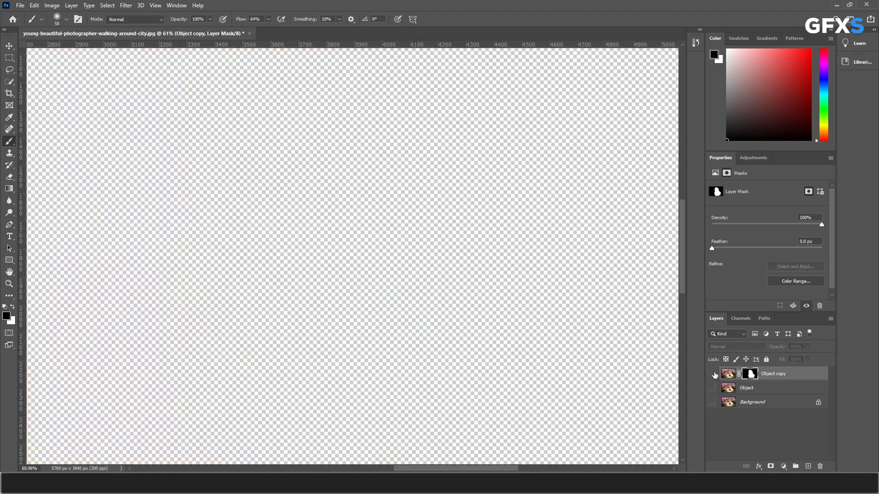
pyautogui.click(711, 402)
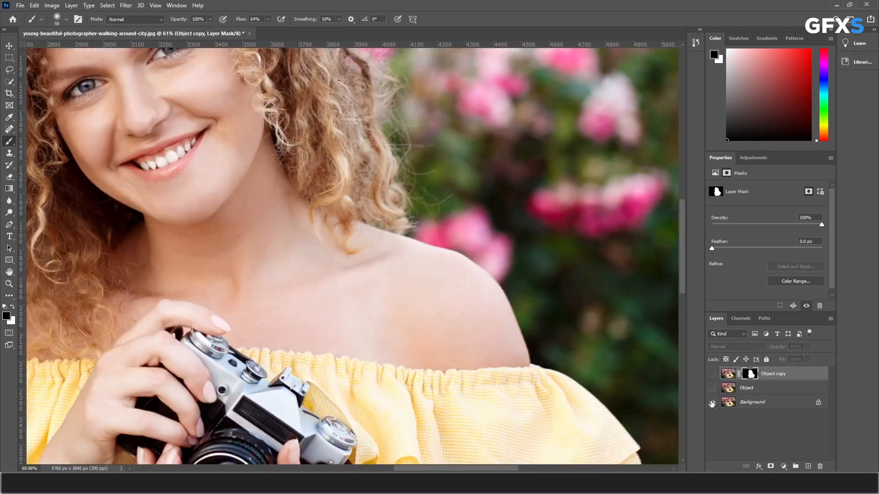
pyautogui.click(712, 402)
pyautogui.click(712, 402)
pyautogui.click(712, 375)
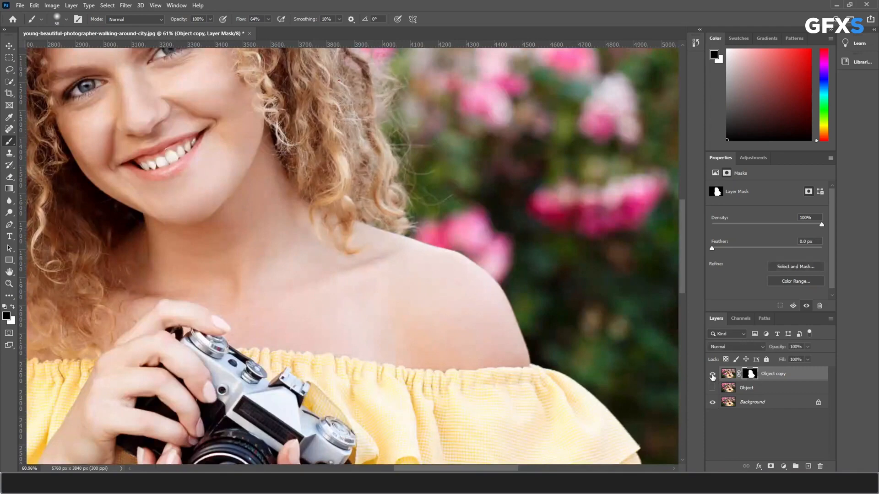
pyautogui.click(713, 402)
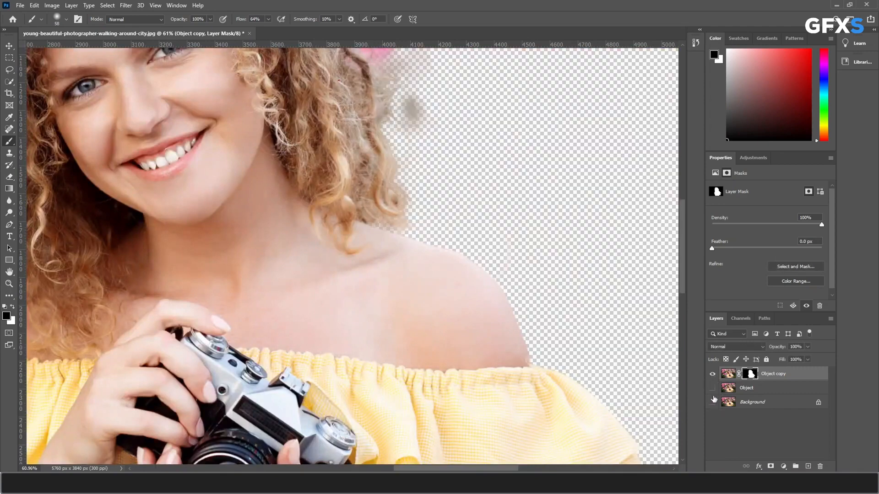
pyautogui.keyDown('alt'); pyautogui.click(751, 377); pyautogui.keyUp('alt')
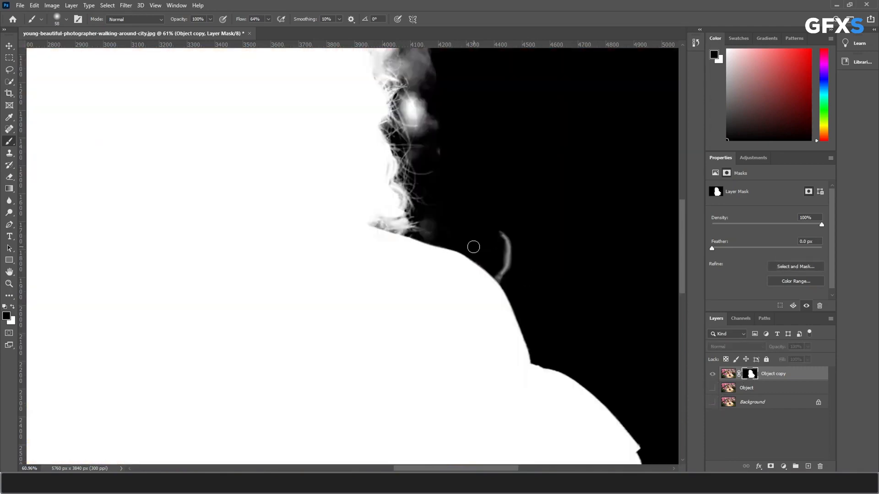
# - Paint black over the faint streak above the shoulder in the mask, using brush sizes from 71 px down to 25 px
pyautogui.scroll(3, 475, 245)
pyautogui.keyDown('alt'); pyautogui.rightClick(506, 232); pyautogui.keyUp('alt')
pyautogui.moveTo(495, 147)
pyautogui.mouseDown()
pyautogui.moveTo(553, 272)
pyautogui.moveTo(483, 163)
pyautogui.moveTo(555, 282)
pyautogui.mouseUp()
pyautogui.keyDown('alt'); pyautogui.rightClick(547, 310); pyautogui.keyUp('alt')
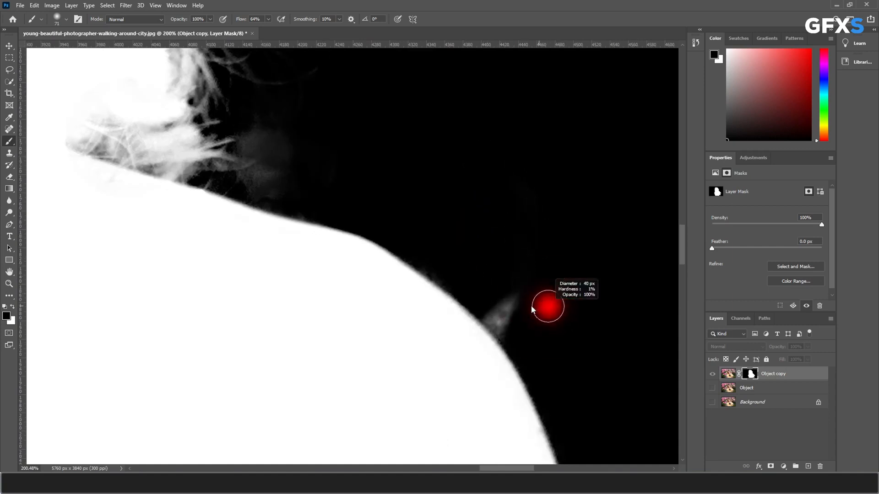
pyautogui.scroll(2, 526, 331)
pyautogui.scroll(1, 527, 330)
pyautogui.keyDown('alt'); pyautogui.rightClick(520, 314); pyautogui.keyUp('alt')
pyautogui.keyDown('alt'); pyautogui.rightClick(534, 300); pyautogui.keyUp('alt')
pyautogui.moveTo(484, 256)
pyautogui.mouseDown()
pyautogui.moveTo(548, 324)
pyautogui.moveTo(461, 231)
pyautogui.moveTo(499, 322)
pyautogui.moveTo(444, 262)
pyautogui.moveTo(496, 355)
pyautogui.moveTo(446, 293)
pyautogui.moveTo(505, 375)
pyautogui.moveTo(433, 282)
pyautogui.moveTo(509, 368)
pyautogui.mouseUp()
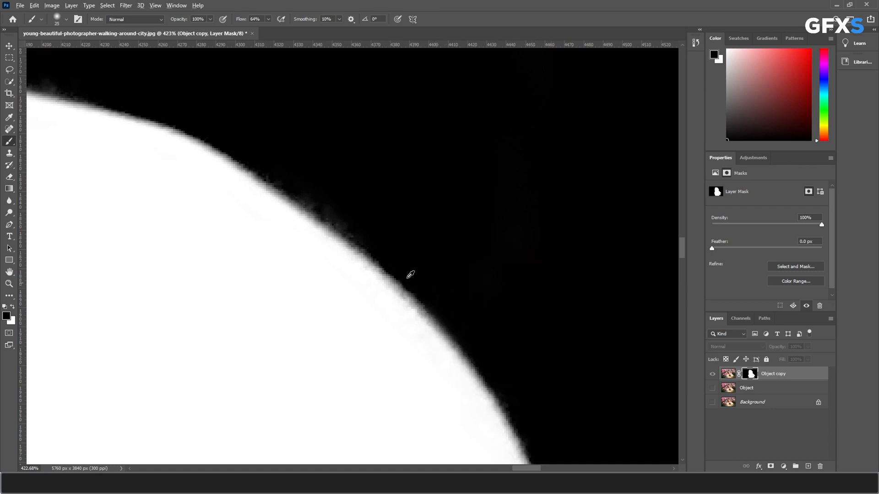
# - Enlarge the brush and paint black over the gray haze between the shoulder and the lower right-hand curls in the mask
pyautogui.scroll(-4, 438, 298)
pyautogui.moveTo(218, 146); pyautogui.dragTo(384, 296)
pyautogui.keyDown('alt'); pyautogui.rightClick(379, 294); pyautogui.keyUp('alt')
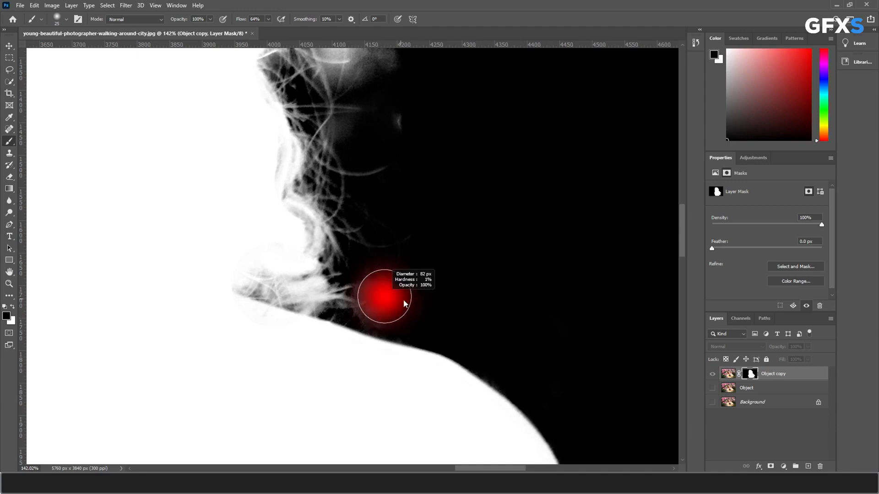
pyautogui.moveTo(408, 84)
pyautogui.mouseDown()
pyautogui.moveTo(467, 300)
pyautogui.moveTo(459, 330)
pyautogui.mouseUp()
pyautogui.moveTo(433, 283)
pyautogui.mouseDown()
pyautogui.moveTo(400, 171)
pyautogui.moveTo(416, 256)
pyautogui.mouseUp()
pyautogui.keyDown('alt'); pyautogui.rightClick(441, 277); pyautogui.keyUp('alt')
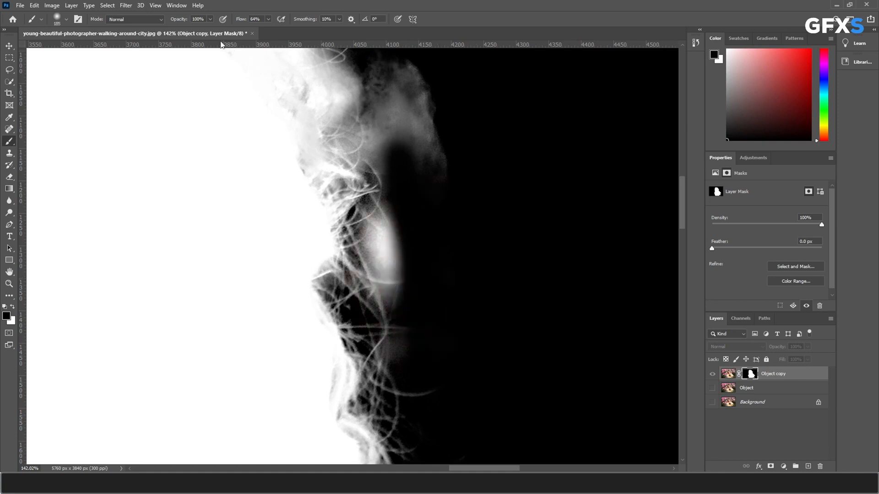
# - Set the brush flow to 34%, enlarge the brush to 140 px and paint out the bright haze beside the right-hand curls
pyautogui.moveTo(230, 22); pyautogui.dragTo(227, 22)
pyautogui.moveTo(383, 233)
pyautogui.mouseDown()
pyautogui.moveTo(413, 289)
pyautogui.moveTo(380, 225)
pyautogui.moveTo(375, 252)
pyautogui.moveTo(364, 256)
pyautogui.moveTo(398, 283)
pyautogui.moveTo(379, 236)
pyautogui.moveTo(416, 324)
pyautogui.moveTo(386, 242)
pyautogui.moveTo(387, 202)
pyautogui.mouseUp()
pyautogui.keyDown('alt'); pyautogui.rightClick(402, 244); pyautogui.keyUp('alt')
pyautogui.moveTo(402, 169); pyautogui.dragTo(424, 365)
pyautogui.keyDown('alt'); pyautogui.rightClick(423, 363); pyautogui.keyUp('alt')
pyautogui.moveTo(468, 406)
pyautogui.mouseDown()
pyautogui.moveTo(398, 230)
pyautogui.moveTo(439, 257)
pyautogui.moveTo(391, 322)
pyautogui.moveTo(419, 386)
pyautogui.moveTo(384, 271)
pyautogui.moveTo(373, 310)
pyautogui.moveTo(389, 403)
pyautogui.mouseUp()
pyautogui.moveTo(361, 311)
pyautogui.mouseDown()
pyautogui.moveTo(355, 228)
pyautogui.moveTo(308, 135)
pyautogui.mouseUp()
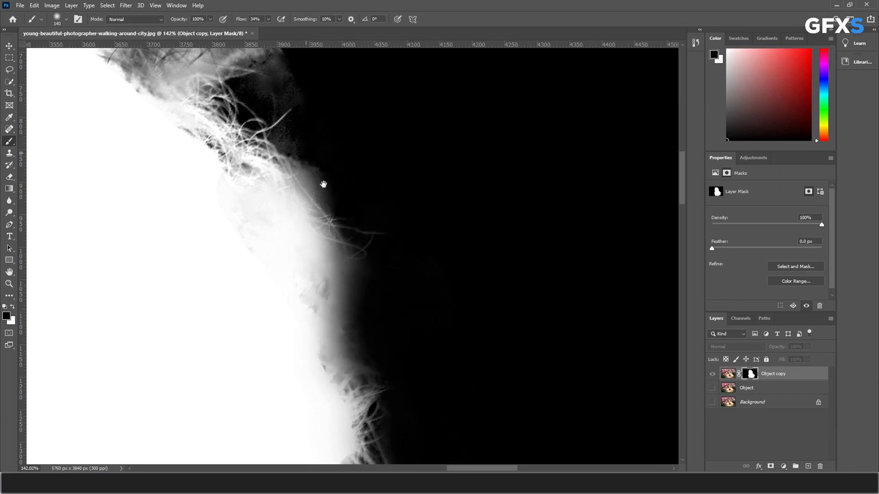
# - Paint black over the haze along the upper-right hair edge and across the crown in the mask
pyautogui.moveTo(325, 177); pyautogui.dragTo(403, 360)
pyautogui.moveTo(368, 320)
pyautogui.mouseDown()
pyautogui.moveTo(358, 304)
pyautogui.moveTo(467, 374)
pyautogui.moveTo(369, 249)
pyautogui.moveTo(318, 205)
pyautogui.moveTo(295, 197)
pyautogui.mouseUp()
pyautogui.moveTo(231, 182)
pyautogui.mouseDown()
pyautogui.moveTo(431, 297)
pyautogui.moveTo(401, 306)
pyautogui.moveTo(459, 278)
pyautogui.moveTo(357, 231)
pyautogui.moveTo(286, 150)
pyautogui.moveTo(389, 233)
pyautogui.moveTo(327, 158)
pyautogui.moveTo(549, 308)
pyautogui.moveTo(391, 236)
pyautogui.moveTo(324, 226)
pyautogui.moveTo(541, 324)
pyautogui.moveTo(343, 217)
pyautogui.moveTo(484, 224)
pyautogui.moveTo(320, 212)
pyautogui.moveTo(423, 243)
pyautogui.moveTo(358, 227)
pyautogui.moveTo(350, 238)
pyautogui.moveTo(384, 259)
pyautogui.mouseUp()
pyautogui.moveTo(345, 228)
pyautogui.mouseDown()
pyautogui.moveTo(575, 216)
pyautogui.moveTo(487, 204)
pyautogui.moveTo(579, 181)
pyautogui.moveTo(298, 215)
pyautogui.moveTo(339, 232)
pyautogui.moveTo(362, 201)
pyautogui.moveTo(192, 176)
pyautogui.mouseUp()
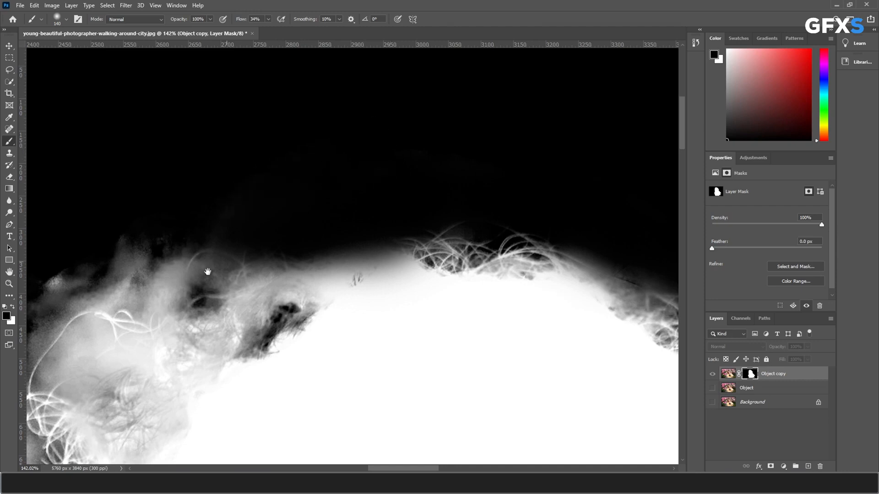
# - Paint black over the gray haze outside the upper-left hair edge in the mask
pyautogui.moveTo(226, 251); pyautogui.dragTo(487, 127)
pyautogui.moveTo(288, 175)
pyautogui.mouseDown()
pyautogui.moveTo(298, 190)
pyautogui.moveTo(332, 139)
pyautogui.moveTo(230, 219)
pyautogui.moveTo(183, 314)
pyautogui.moveTo(236, 285)
pyautogui.moveTo(225, 294)
pyautogui.moveTo(219, 281)
pyautogui.moveTo(184, 344)
pyautogui.moveTo(166, 292)
pyautogui.moveTo(230, 254)
pyautogui.moveTo(151, 374)
pyautogui.moveTo(369, 231)
pyautogui.mouseUp()
pyautogui.moveTo(322, 248)
pyautogui.mouseDown()
pyautogui.moveTo(360, 231)
pyautogui.moveTo(350, 238)
pyautogui.moveTo(377, 238)
pyautogui.moveTo(368, 213)
pyautogui.mouseUp()
pyautogui.moveTo(394, 176)
pyautogui.mouseDown()
pyautogui.moveTo(443, 152)
pyautogui.moveTo(458, 90)
pyautogui.moveTo(423, 202)
pyautogui.mouseUp()
pyautogui.scroll(-2, 325, 222)
pyautogui.moveTo(243, 362); pyautogui.dragTo(315, 214)
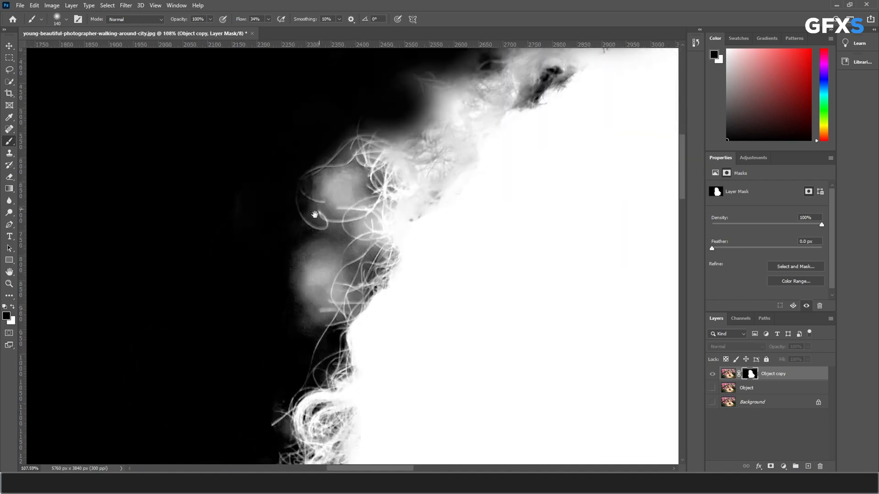
# - Reduce the brush to 92 px and paint out the gray blobs inside and below the loose curl loop at upper left
pyautogui.moveTo(384, 64); pyautogui.dragTo(337, 179)
pyautogui.moveTo(337, 179)
pyautogui.mouseDown()
pyautogui.moveTo(350, 178)
pyautogui.moveTo(335, 179)
pyautogui.mouseUp()
pyautogui.moveTo(314, 309); pyautogui.dragTo(295, 314)
pyautogui.scroll(3, 289, 322)
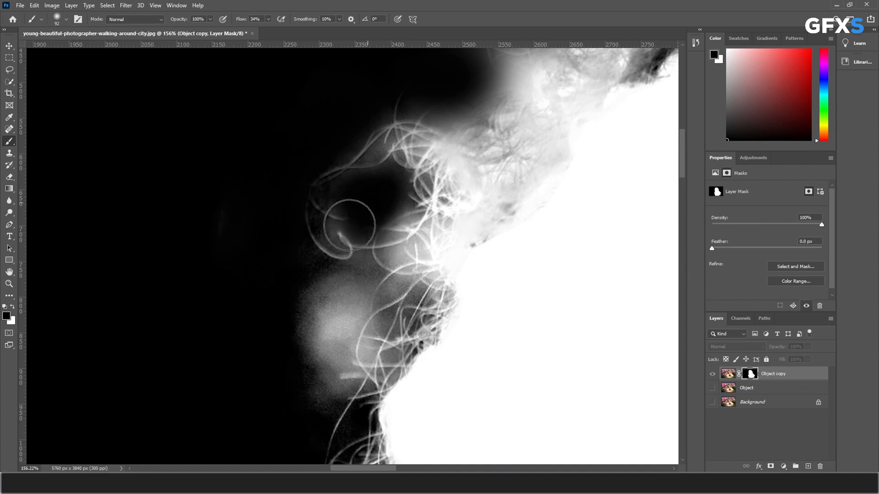
pyautogui.moveTo(301, 284); pyautogui.dragTo(347, 157)
pyautogui.moveTo(415, 137)
pyautogui.mouseDown()
pyautogui.moveTo(397, 152)
pyautogui.moveTo(407, 156)
pyautogui.moveTo(359, 263)
pyautogui.moveTo(401, 146)
pyautogui.moveTo(376, 249)
pyautogui.moveTo(394, 162)
pyautogui.moveTo(381, 220)
pyautogui.mouseUp()
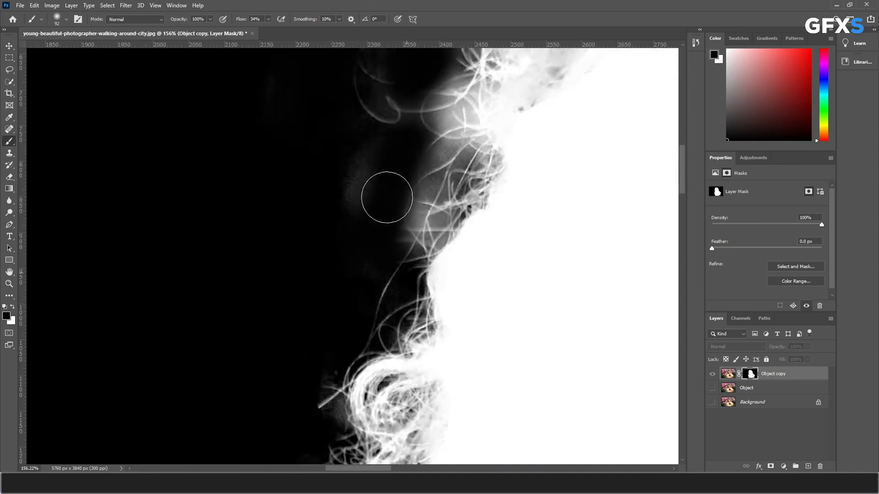
# - Paint black over the remaining haze beside the curls down the left side of the hair
pyautogui.moveTo(345, 265); pyautogui.dragTo(293, 279)
pyautogui.moveTo(364, 155)
pyautogui.mouseDown()
pyautogui.moveTo(362, 218)
pyautogui.moveTo(337, 281)
pyautogui.moveTo(392, 125)
pyautogui.mouseUp()
pyautogui.moveTo(357, 203)
pyautogui.mouseDown()
pyautogui.moveTo(330, 272)
pyautogui.moveTo(399, 150)
pyautogui.moveTo(424, 188)
pyautogui.moveTo(400, 216)
pyautogui.moveTo(390, 269)
pyautogui.moveTo(402, 250)
pyautogui.moveTo(426, 304)
pyautogui.moveTo(415, 243)
pyautogui.moveTo(430, 206)
pyautogui.moveTo(425, 303)
pyautogui.moveTo(418, 299)
pyautogui.moveTo(407, 336)
pyautogui.moveTo(414, 384)
pyautogui.moveTo(406, 358)
pyautogui.moveTo(409, 369)
pyautogui.moveTo(408, 252)
pyautogui.moveTo(456, 215)
pyautogui.moveTo(477, 152)
pyautogui.moveTo(449, 189)
pyautogui.mouseUp()
pyautogui.moveTo(497, 380)
pyautogui.mouseDown()
pyautogui.moveTo(501, 204)
pyautogui.moveTo(486, 84)
pyautogui.mouseUp()
pyautogui.moveTo(463, 231)
pyautogui.mouseDown()
pyautogui.moveTo(531, 284)
pyautogui.moveTo(481, 227)
pyautogui.moveTo(525, 276)
pyautogui.moveTo(521, 331)
pyautogui.moveTo(518, 322)
pyautogui.moveTo(490, 341)
pyautogui.moveTo(562, 283)
pyautogui.moveTo(518, 347)
pyautogui.moveTo(474, 375)
pyautogui.moveTo(467, 288)
pyautogui.moveTo(532, 285)
pyautogui.moveTo(559, 148)
pyautogui.moveTo(460, 311)
pyautogui.moveTo(382, 175)
pyautogui.moveTo(381, 143)
pyautogui.mouseUp()
# - Reduce the brush to 14 px and paint the gray triangular gap beside the arm fully black in the mask
pyautogui.scroll(-3, 462, 309)
pyautogui.scroll(-2, 461, 312)
pyautogui.moveTo(354, 293); pyautogui.dragTo(361, 151)
pyautogui.moveTo(415, 314); pyautogui.dragTo(350, 253)
pyautogui.moveTo(453, 308); pyautogui.dragTo(263, 186)
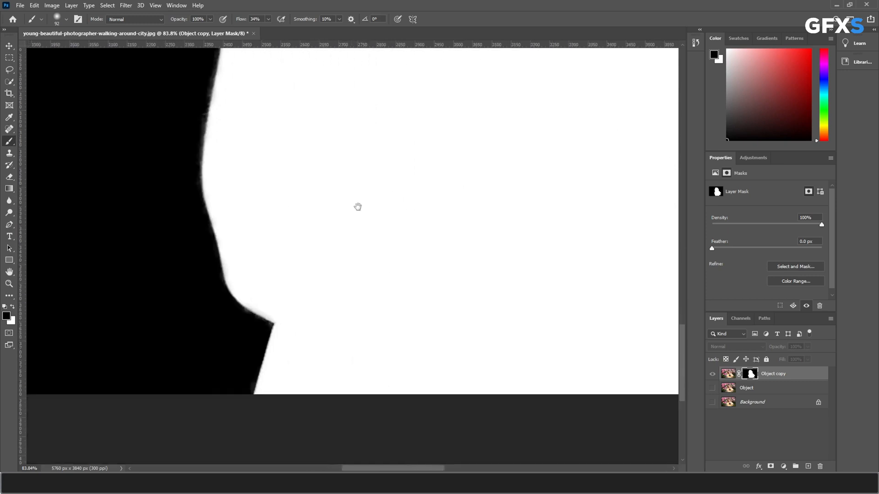
pyautogui.moveTo(561, 192); pyautogui.dragTo(326, 387)
pyautogui.moveTo(538, 222); pyautogui.dragTo(261, 202)
pyautogui.moveTo(595, 260); pyautogui.dragTo(338, 212)
pyautogui.scroll(8, 275, 279)
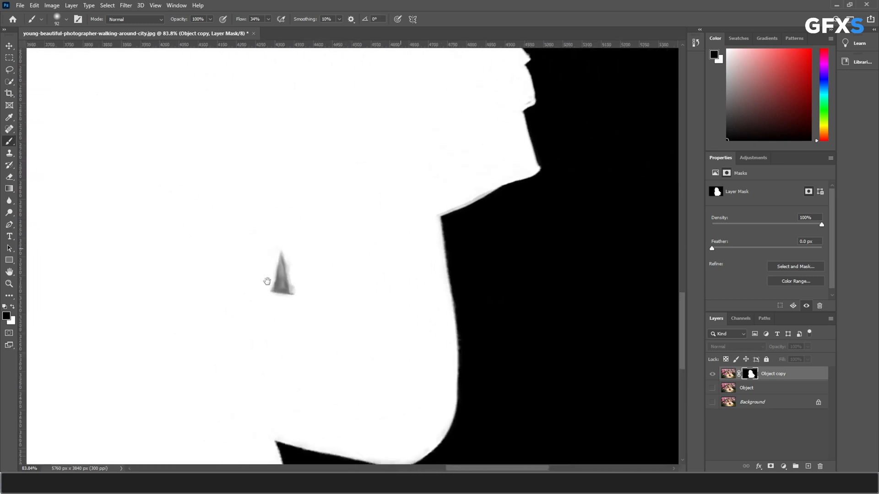
pyautogui.moveTo(308, 253)
pyautogui.mouseDown()
pyautogui.moveTo(224, 276)
pyautogui.moveTo(230, 273)
pyautogui.mouseUp()
pyautogui.moveTo(305, 150)
pyautogui.mouseDown()
pyautogui.moveTo(260, 359)
pyautogui.moveTo(364, 373)
pyautogui.moveTo(308, 151)
pyautogui.moveTo(294, 290)
pyautogui.moveTo(308, 189)
pyautogui.moveTo(314, 212)
pyautogui.moveTo(308, 225)
pyautogui.moveTo(304, 145)
pyautogui.moveTo(325, 285)
pyautogui.moveTo(315, 206)
pyautogui.moveTo(358, 372)
pyautogui.moveTo(288, 354)
pyautogui.moveTo(342, 365)
pyautogui.moveTo(339, 372)
pyautogui.moveTo(277, 356)
pyautogui.moveTo(307, 356)
pyautogui.moveTo(252, 357)
pyautogui.moveTo(265, 352)
pyautogui.moveTo(296, 265)
pyautogui.moveTo(272, 345)
pyautogui.moveTo(264, 351)
pyautogui.moveTo(310, 229)
pyautogui.moveTo(303, 314)
pyautogui.moveTo(314, 260)
pyautogui.moveTo(315, 309)
pyautogui.moveTo(328, 334)
pyautogui.moveTo(329, 302)
pyautogui.moveTo(344, 342)
pyautogui.moveTo(331, 302)
pyautogui.moveTo(351, 365)
pyautogui.moveTo(330, 301)
pyautogui.moveTo(341, 355)
pyautogui.moveTo(298, 342)
pyautogui.moveTo(333, 349)
pyautogui.moveTo(299, 343)
pyautogui.moveTo(310, 295)
pyautogui.moveTo(296, 311)
pyautogui.moveTo(319, 321)
pyautogui.mouseUp()
pyautogui.scroll(-10, 319, 321)
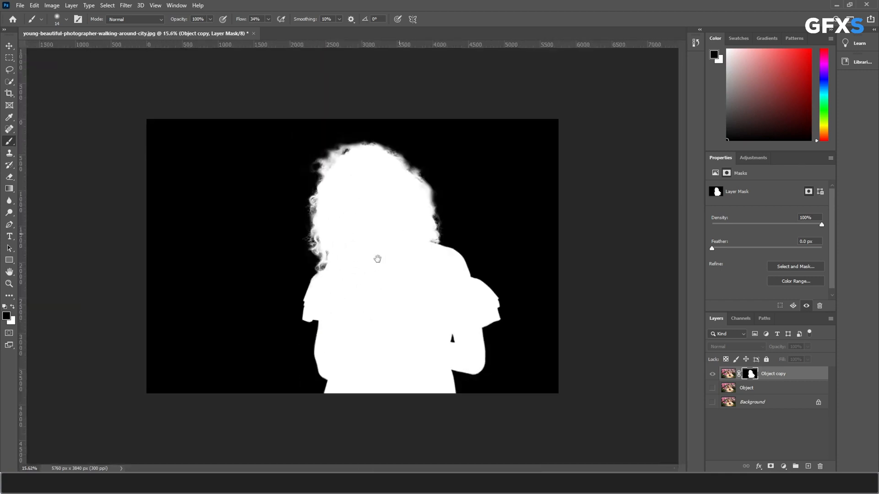
# - Enlarge the brush to 154 px and fade more of the haze around the upper-left hair in the mask
pyautogui.scroll(10, 389, 257)
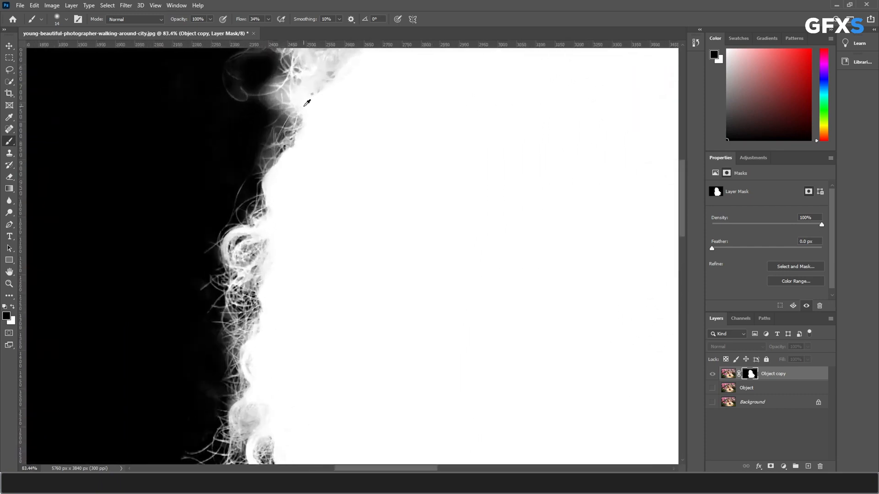
pyautogui.moveTo(298, 107)
pyautogui.mouseDown()
pyautogui.moveTo(311, 235)
pyautogui.moveTo(290, 233)
pyautogui.moveTo(313, 229)
pyautogui.moveTo(279, 188)
pyautogui.mouseUp()
pyautogui.moveTo(302, 135)
pyautogui.mouseDown()
pyautogui.moveTo(278, 285)
pyautogui.moveTo(330, 238)
pyautogui.moveTo(346, 240)
pyautogui.mouseUp()
pyautogui.moveTo(352, 241)
pyautogui.mouseDown()
pyautogui.moveTo(377, 246)
pyautogui.moveTo(366, 244)
pyautogui.mouseUp()
pyautogui.moveTo(323, 248)
pyautogui.mouseDown()
pyautogui.moveTo(344, 232)
pyautogui.moveTo(275, 270)
pyautogui.moveTo(307, 247)
pyautogui.mouseUp()
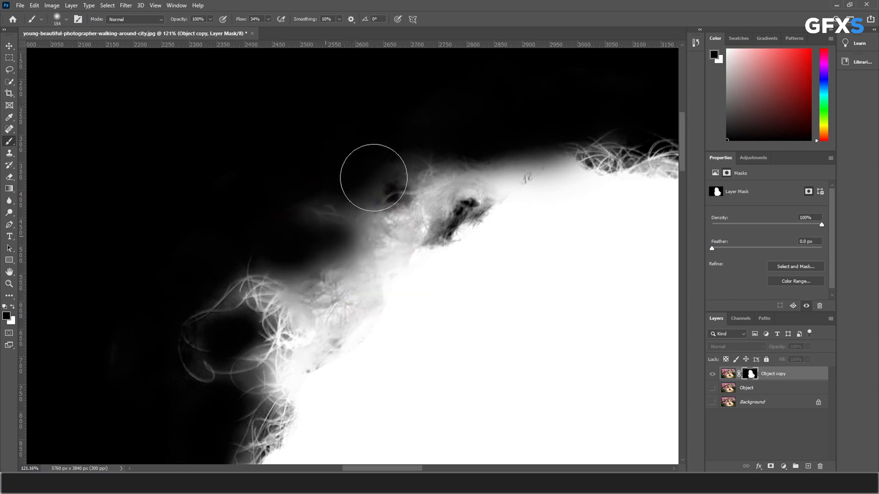
pyautogui.moveTo(444, 153)
pyautogui.mouseDown()
pyautogui.moveTo(435, 174)
pyautogui.moveTo(406, 181)
pyautogui.moveTo(433, 175)
pyautogui.mouseUp()
pyautogui.scroll(-1, 451, 169)
pyautogui.moveTo(415, 225)
pyautogui.mouseDown()
pyautogui.moveTo(363, 251)
pyautogui.moveTo(347, 290)
pyautogui.moveTo(304, 317)
pyautogui.moveTo(361, 279)
pyautogui.mouseUp()
# - Review the whole mask, return to the normal image view and examine the cutout against transparency
pyautogui.scroll(-1, 361, 279)
pyautogui.scroll(-14, 362, 279)
pyautogui.moveTo(494, 313); pyautogui.dragTo(338, 173)
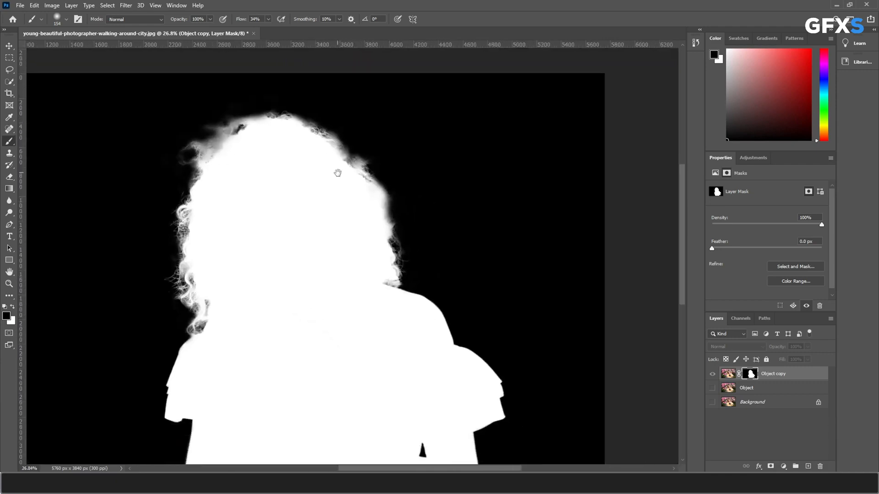
pyautogui.moveTo(401, 301); pyautogui.dragTo(402, 228)
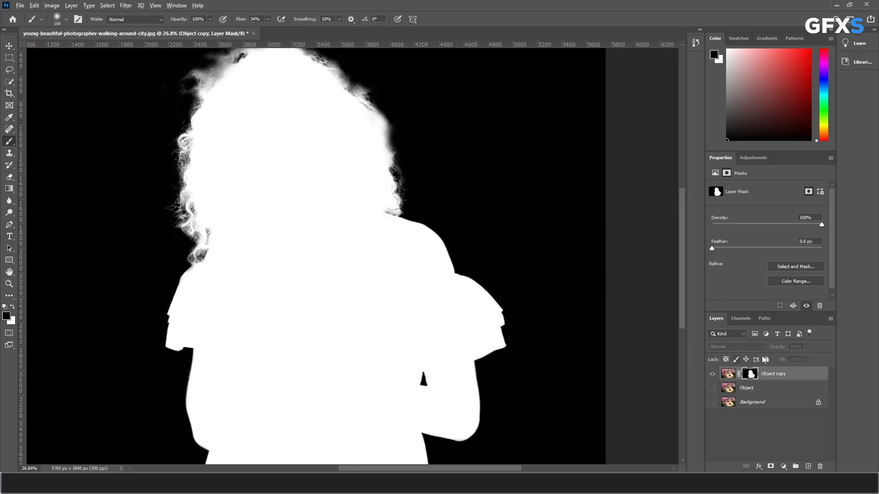
pyautogui.keyDown('alt'); pyautogui.click(749, 374); pyautogui.keyUp('alt')
pyautogui.hotkey('ctrl', '0')
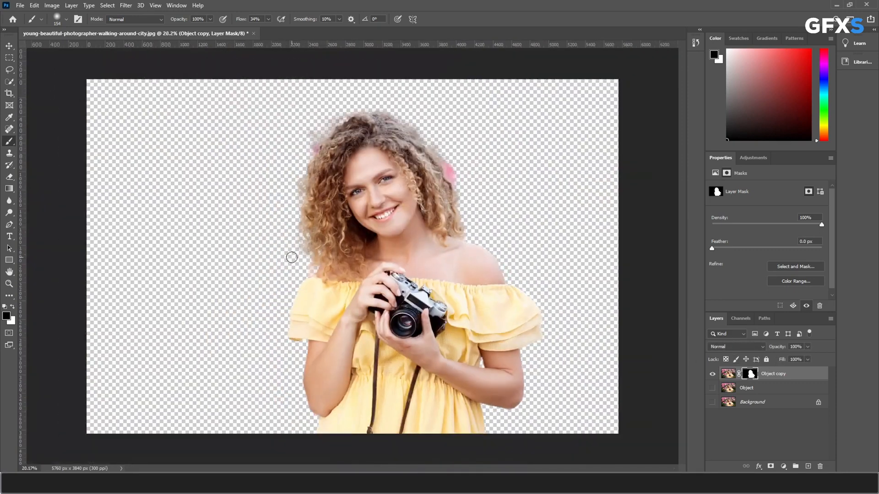
pyautogui.scroll(2, 406, 276)
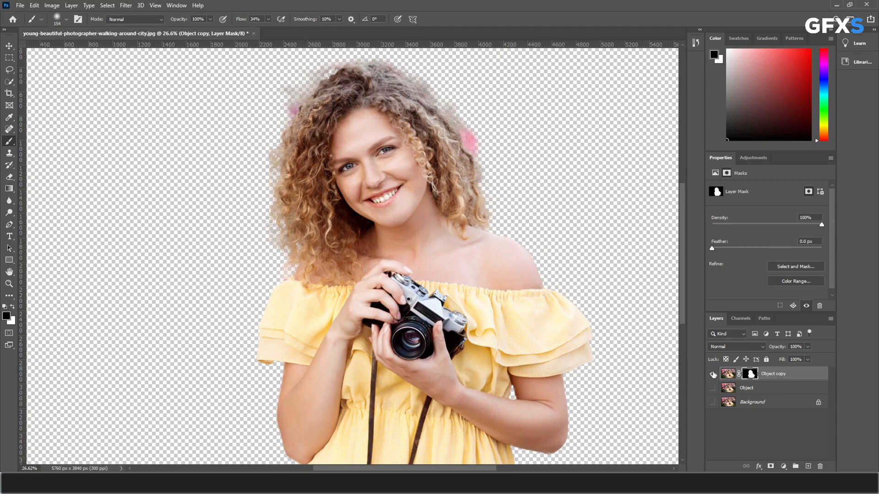
pyautogui.click(713, 374)
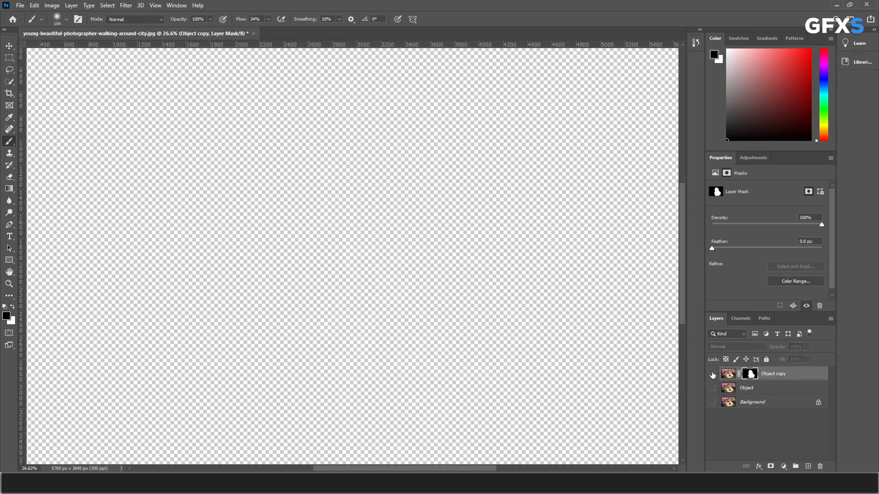
pyautogui.click(713, 375)
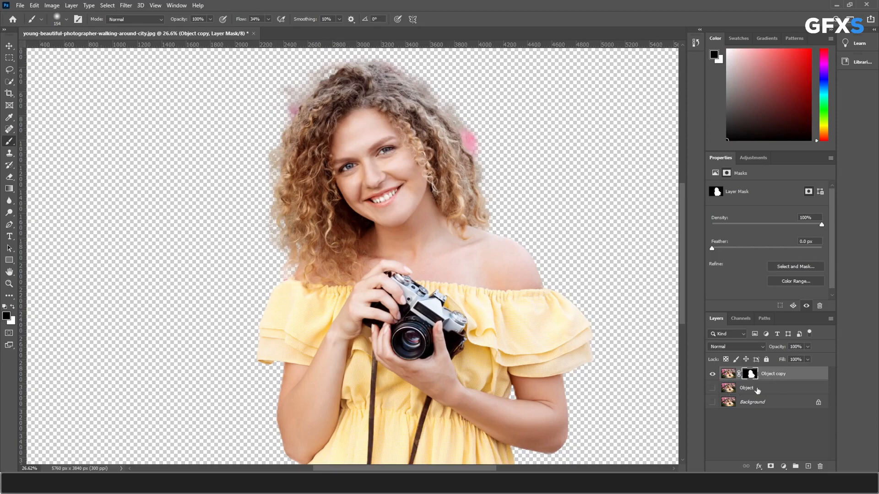
# - Show the Object layer, rename it BG, and rename the Object copy layer OB
pyautogui.click(713, 389)
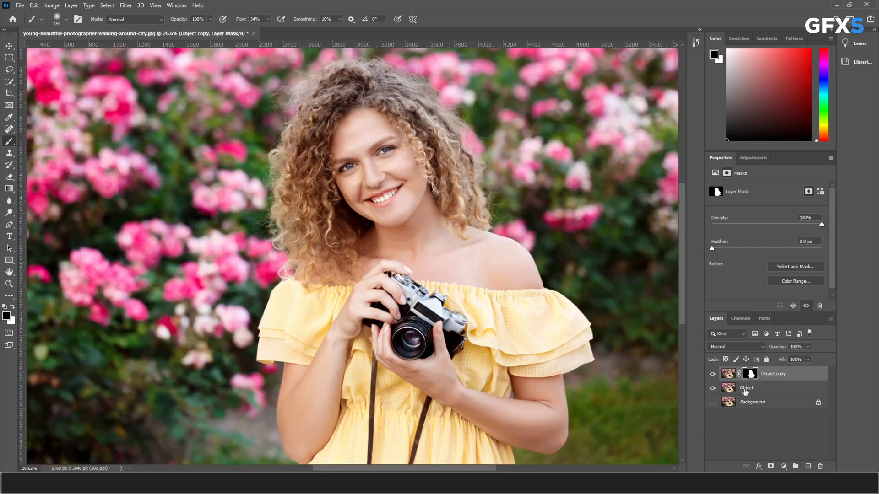
pyautogui.doubleClick(748, 388)
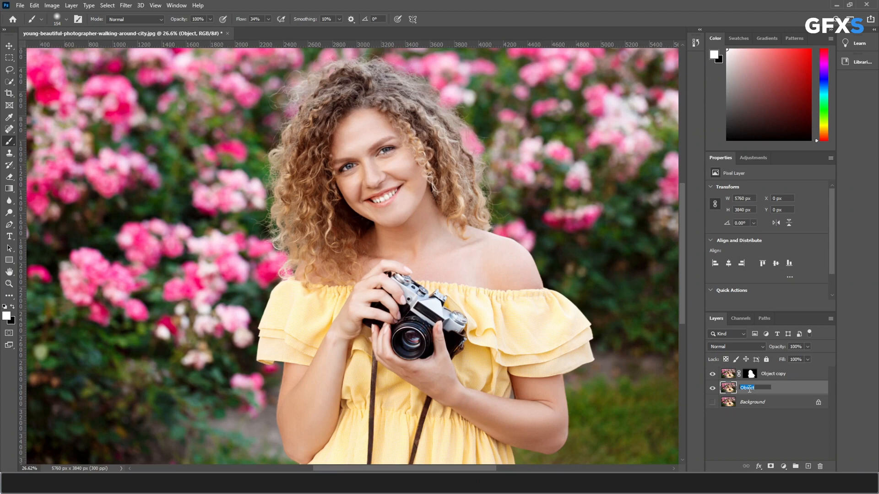
pyautogui.press('Return')
pyautogui.doubleClick(774, 374)
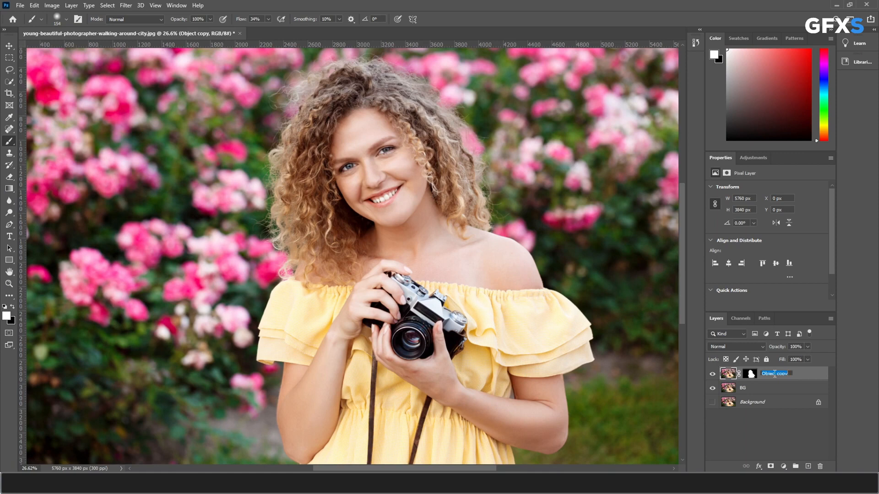
pyautogui.press('Return')
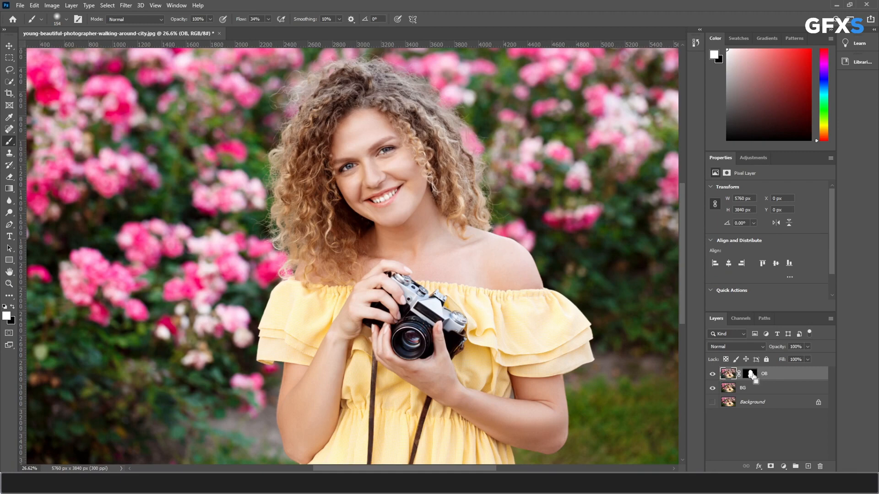
# - Load the OB layer's mask as a selection, make BG the active layer and expand the selection outward around the woman
pyautogui.keyDown('ctrl'); pyautogui.click(751, 375); pyautogui.keyUp('ctrl')
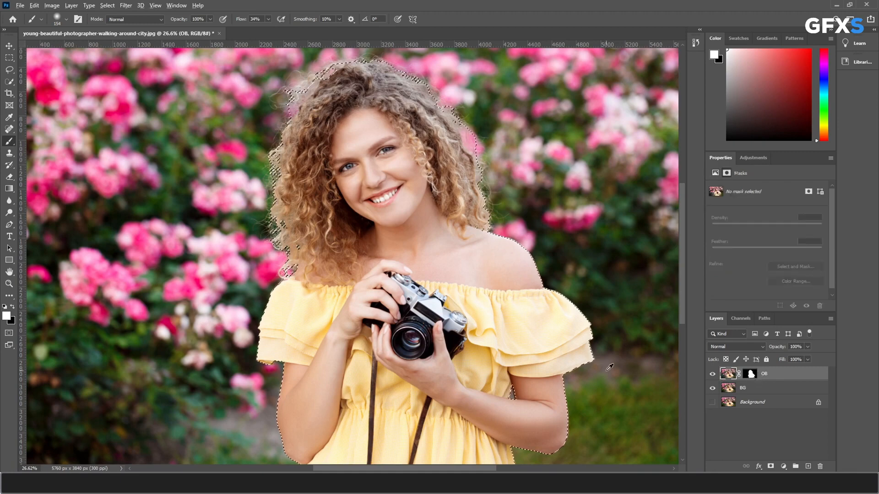
pyautogui.scroll(-2, 611, 368)
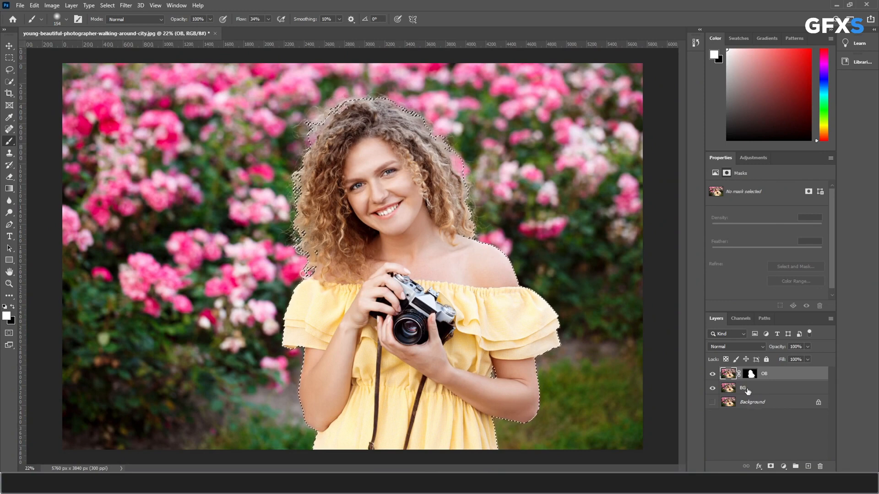
pyautogui.click(748, 389)
pyautogui.click(107, 5)
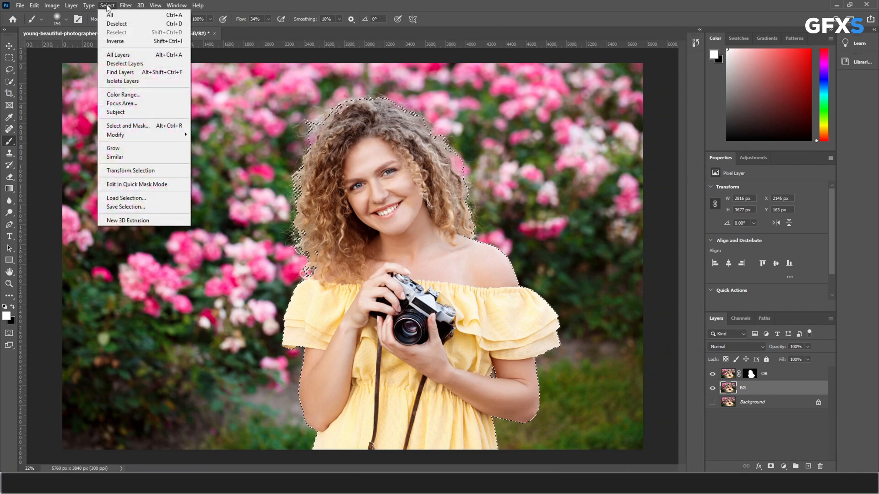
pyautogui.moveTo(122, 137)
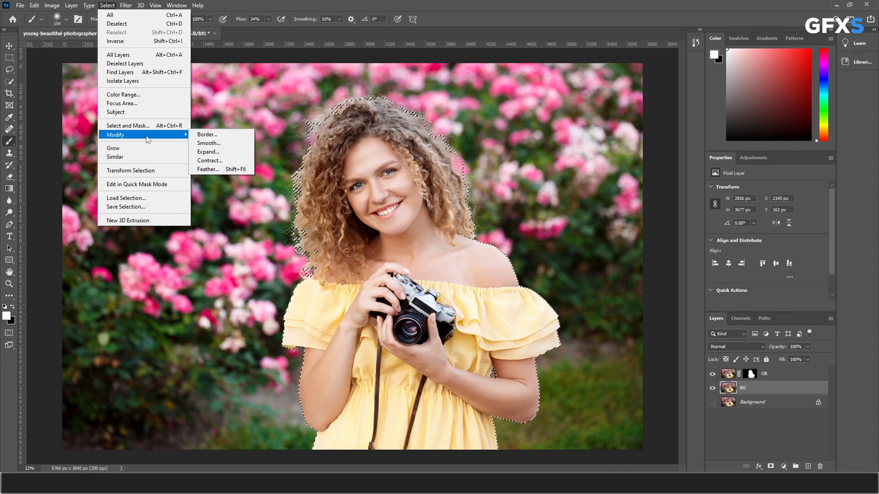
pyautogui.click(209, 151)
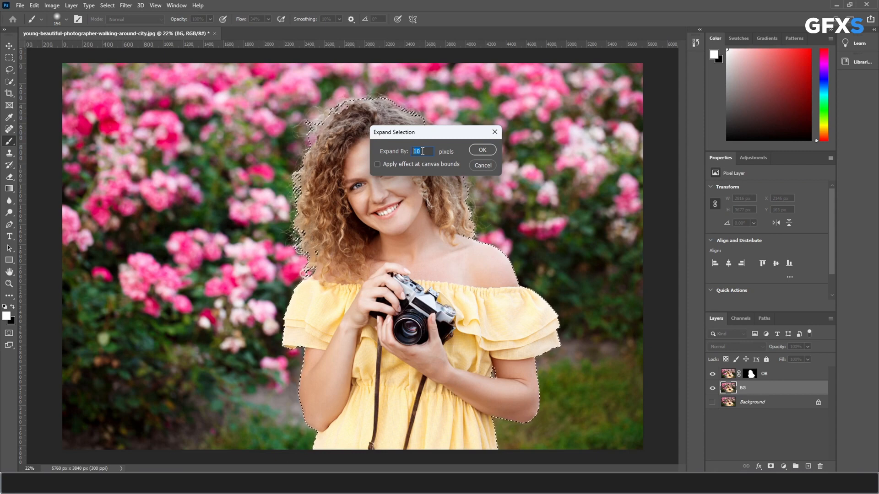
pyautogui.click(482, 151)
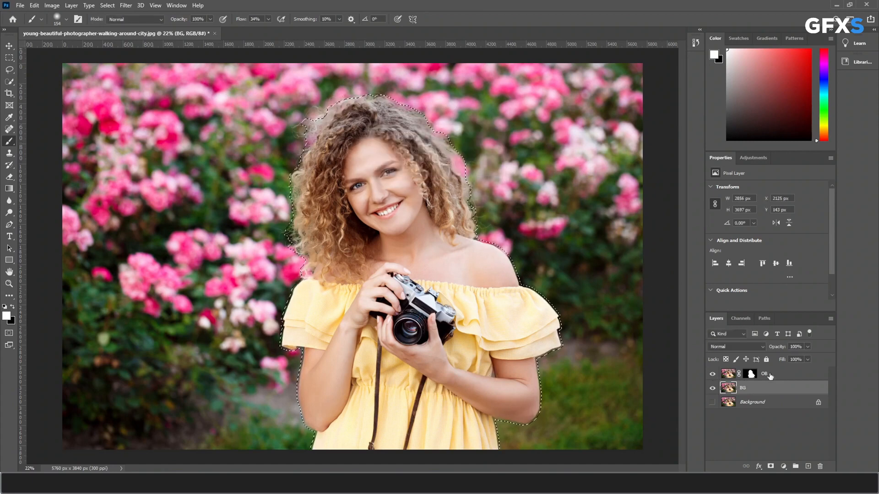
# - Hide the OB layer and fill the selected area of BG with Content-Aware contents in Normal mode at 100% opacity
pyautogui.click(712, 374)
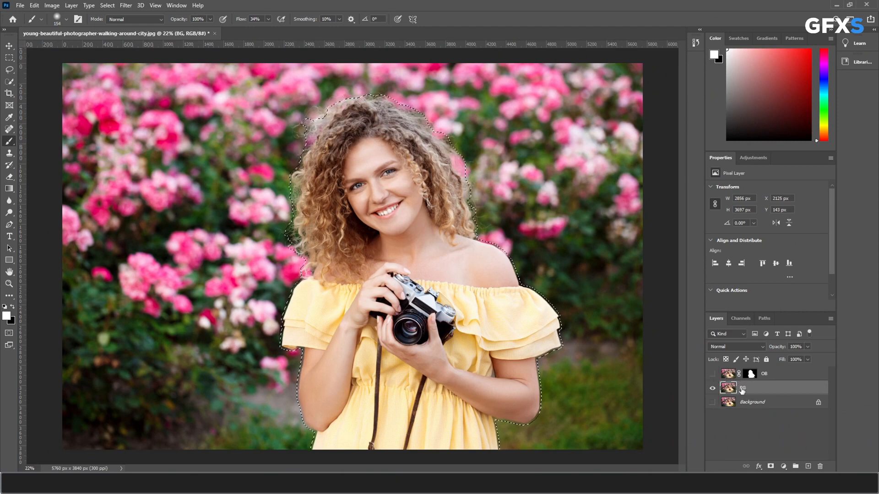
pyautogui.click(6, 83)
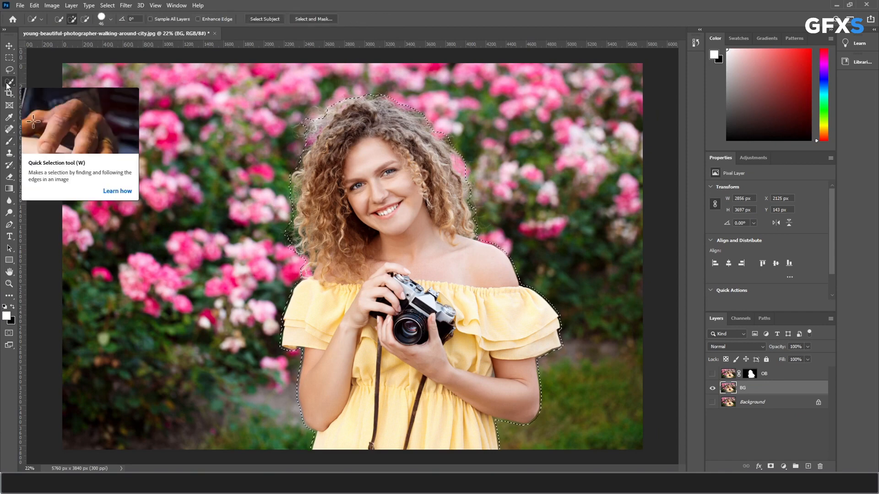
pyautogui.rightClick(366, 199)
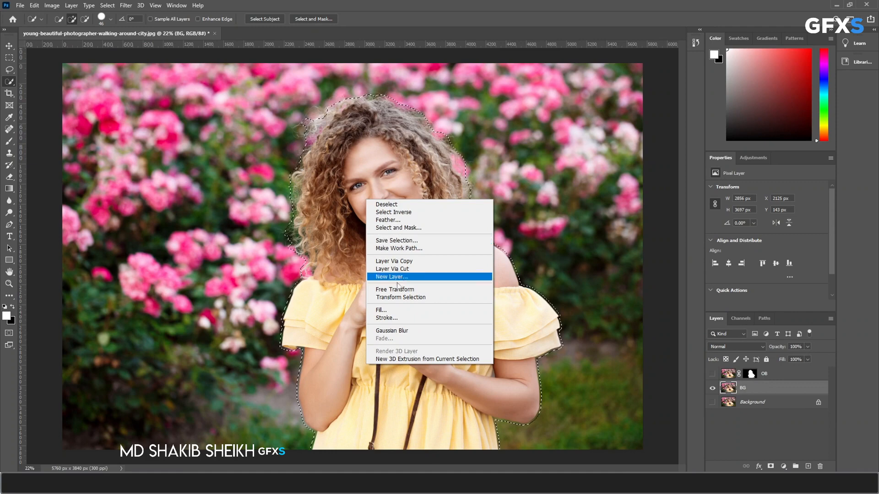
pyautogui.click(383, 310)
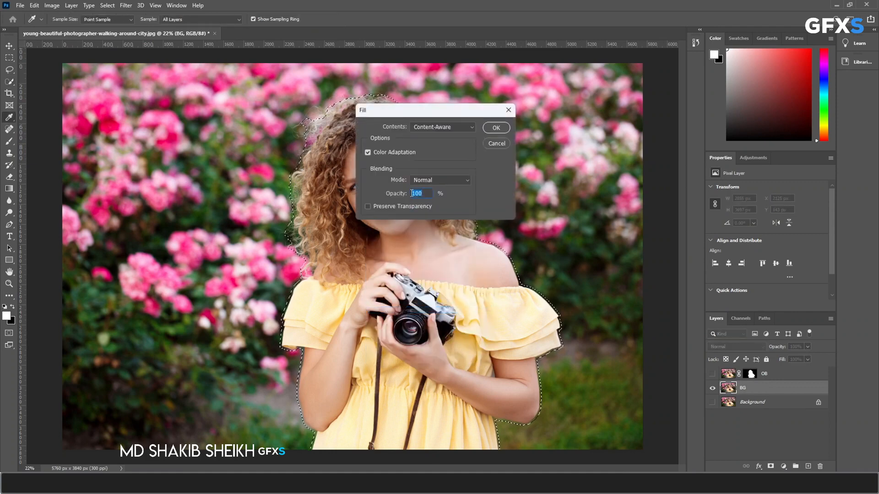
pyautogui.click(426, 181)
pyautogui.click(423, 178)
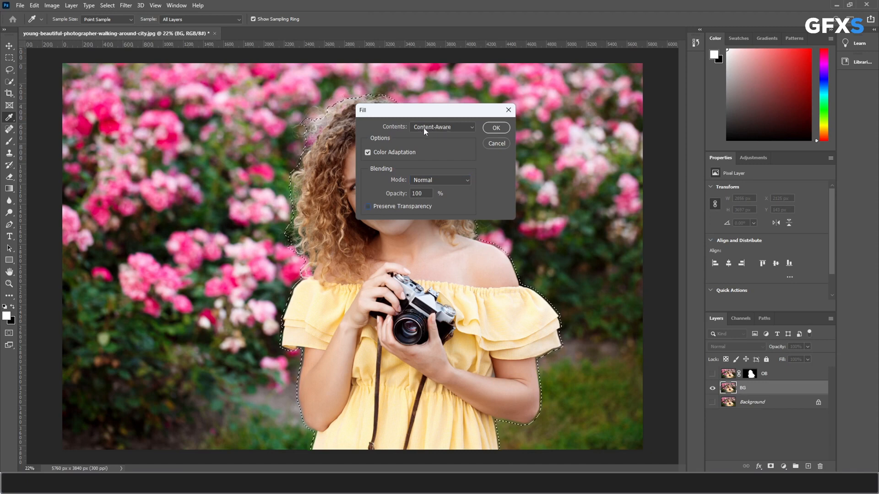
pyautogui.click(438, 130)
pyautogui.click(435, 166)
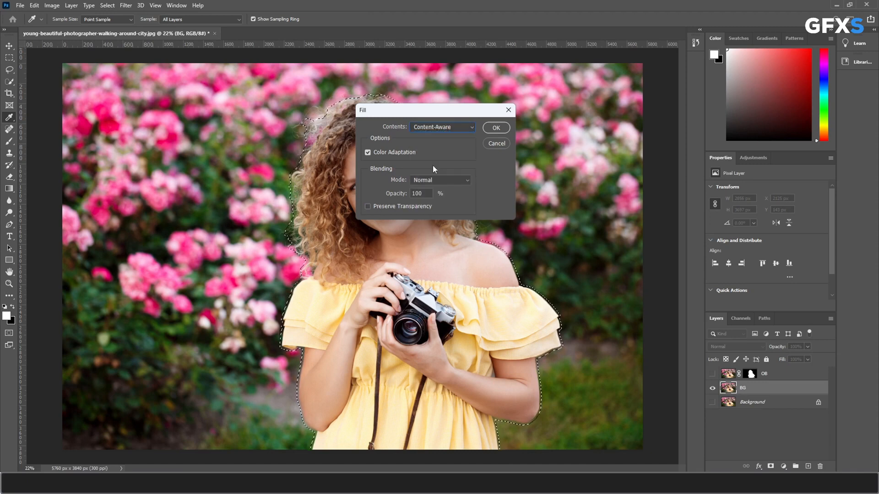
pyautogui.click(495, 127)
pyautogui.press('w')
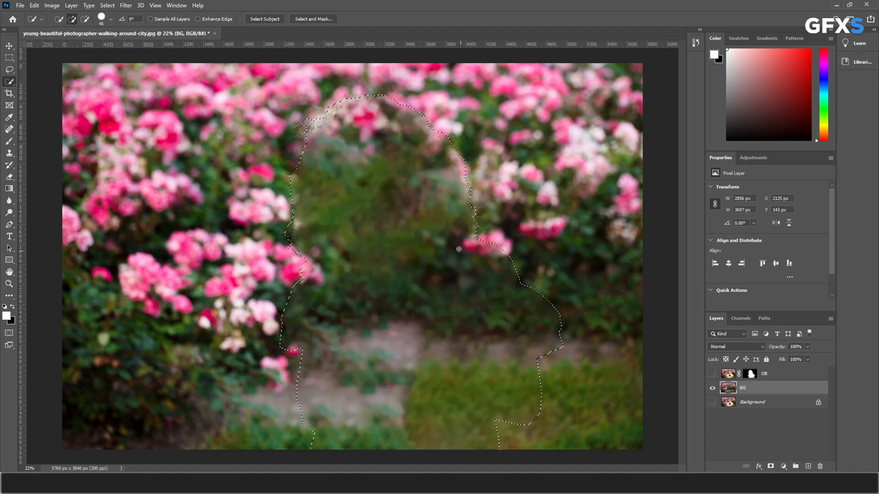
# - Clear the selection and use the Clone Stamp to cover the leftover hair outline on BG with nearby flowers and foliage
pyautogui.hotkey('ctrl', 'd')
pyautogui.scroll(-1, 484, 245)
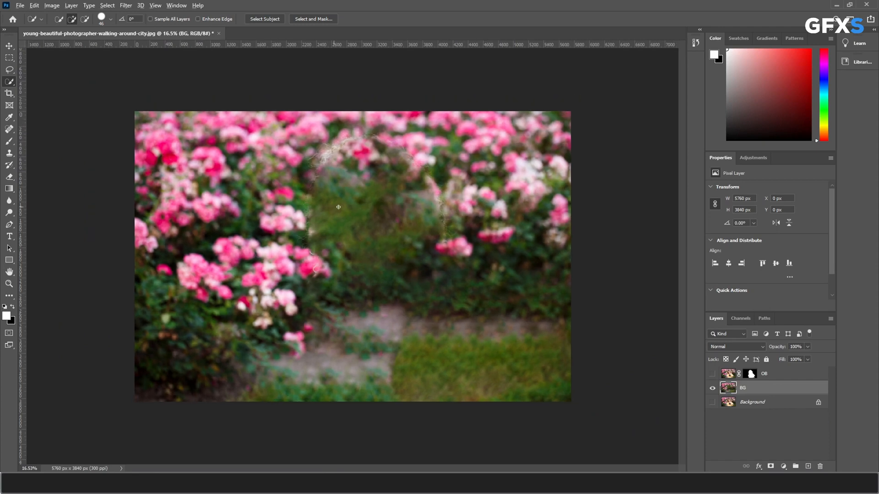
pyautogui.scroll(3, 334, 207)
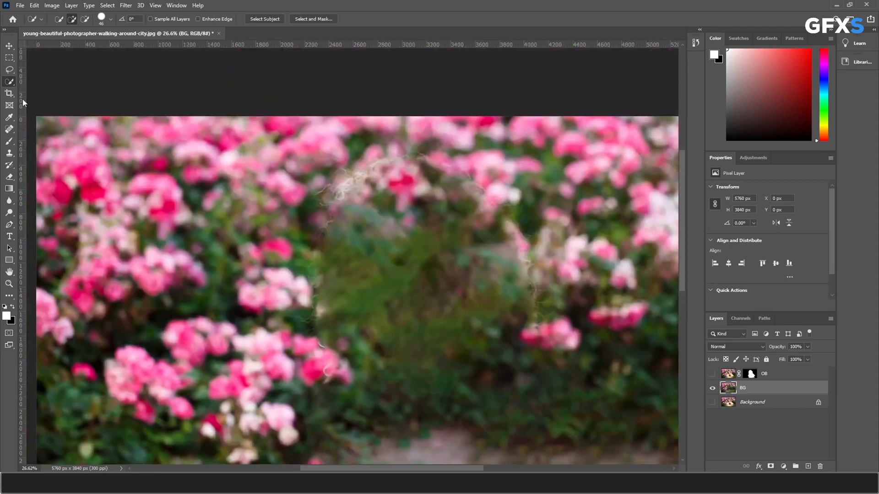
pyautogui.click(10, 154)
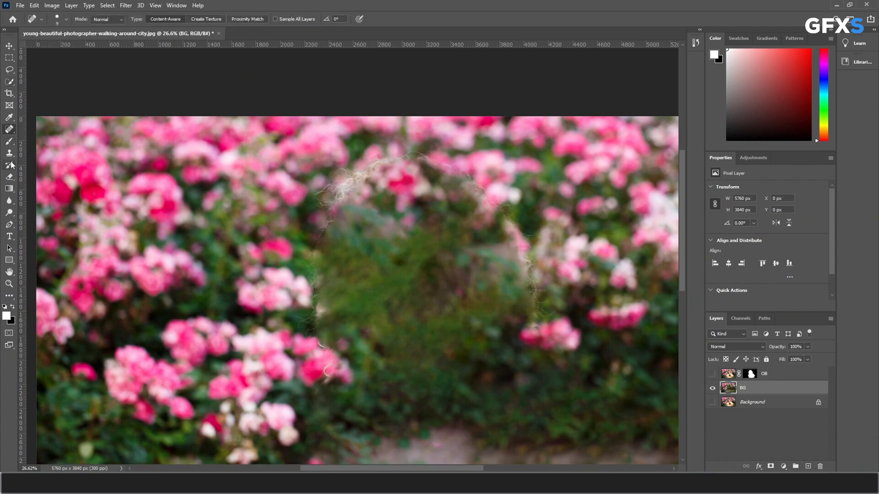
pyautogui.moveTo(276, 209); pyautogui.dragTo(254, 213)
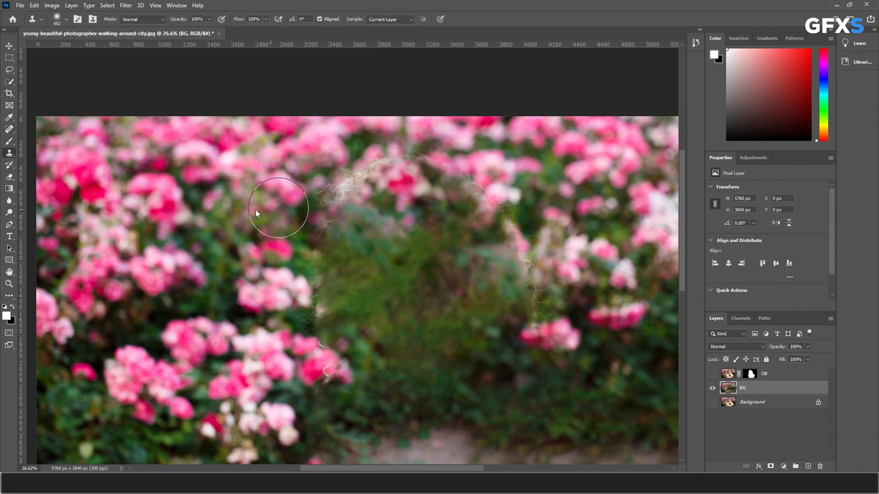
pyautogui.keyDown('alt'); pyautogui.click(285, 194); pyautogui.keyUp('alt')
pyautogui.moveTo(350, 213)
pyautogui.mouseDown()
pyautogui.moveTo(329, 208)
pyautogui.moveTo(341, 188)
pyautogui.moveTo(374, 176)
pyautogui.moveTo(303, 242)
pyautogui.moveTo(323, 234)
pyautogui.moveTo(309, 348)
pyautogui.mouseUp()
pyautogui.moveTo(489, 167)
pyautogui.mouseDown()
pyautogui.moveTo(467, 182)
pyautogui.moveTo(521, 241)
pyautogui.moveTo(538, 332)
pyautogui.mouseUp()
pyautogui.click(9, 46)
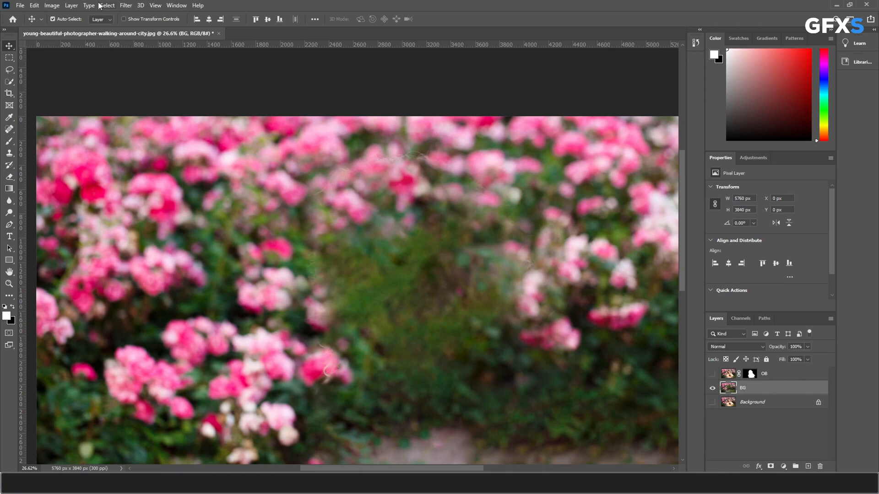
# - Apply a Lens Blur with an iris radius of 100 to the BG layer
pyautogui.click(125, 6)
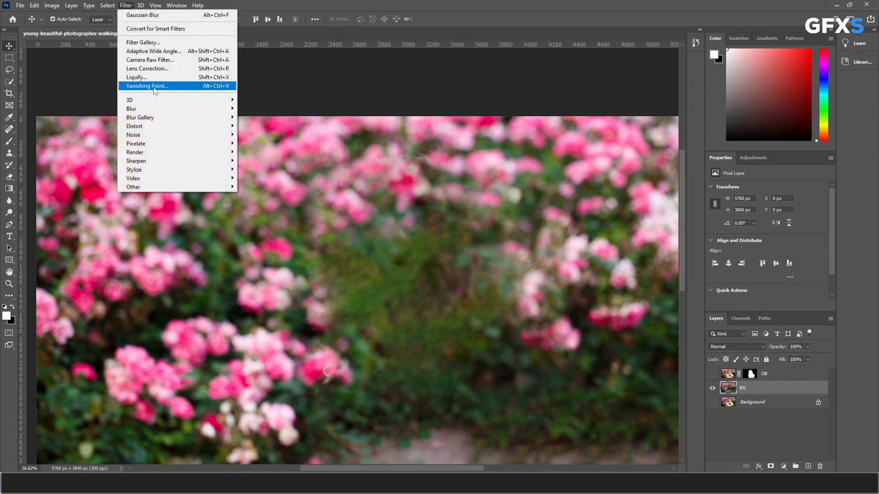
pyautogui.moveTo(149, 110)
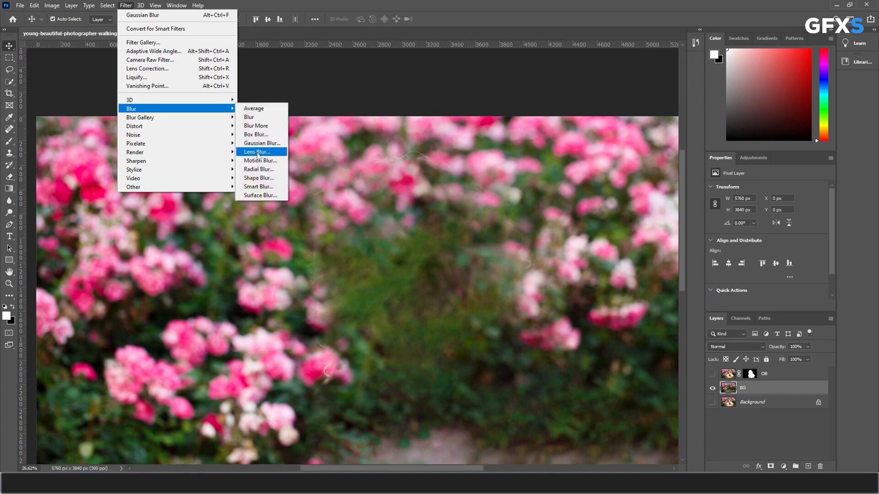
pyautogui.click(258, 153)
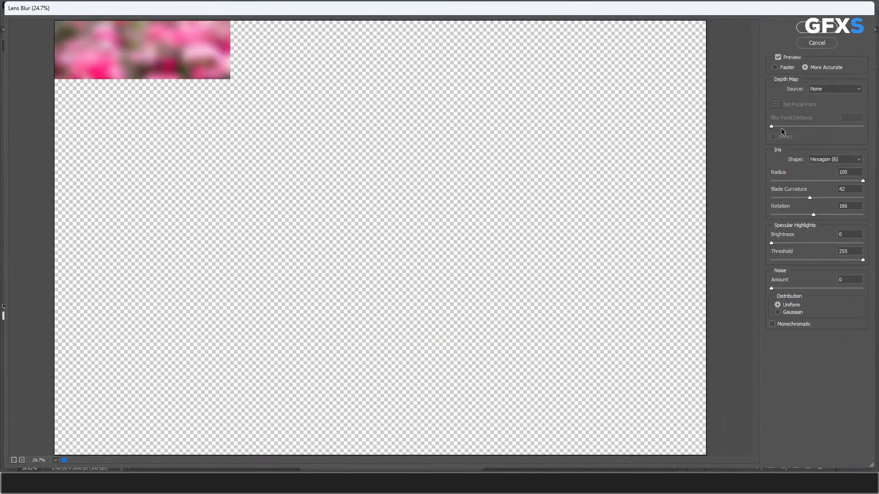
pyautogui.moveTo(796, 181); pyautogui.dragTo(760, 183)
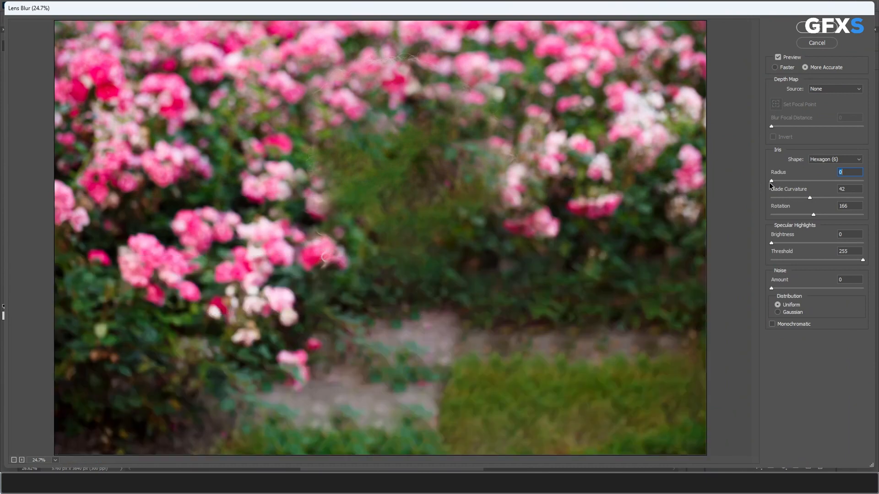
pyautogui.moveTo(771, 181); pyautogui.dragTo(807, 182)
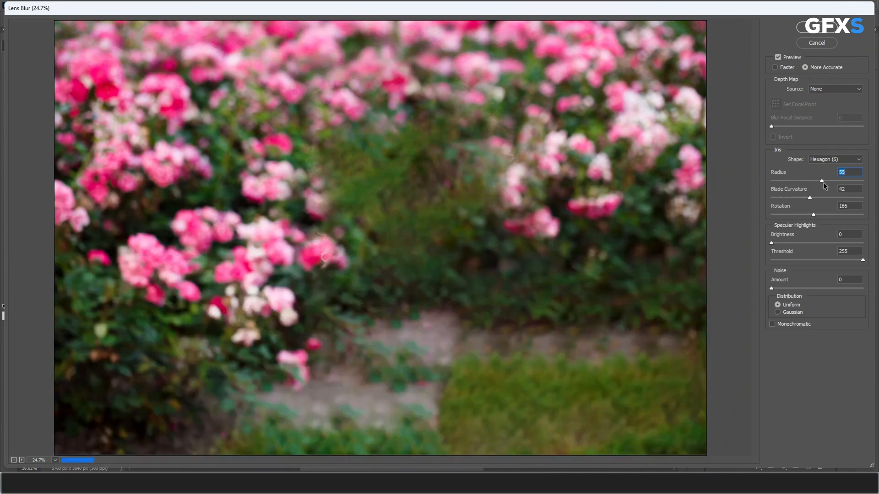
pyautogui.moveTo(823, 180); pyautogui.dragTo(877, 184)
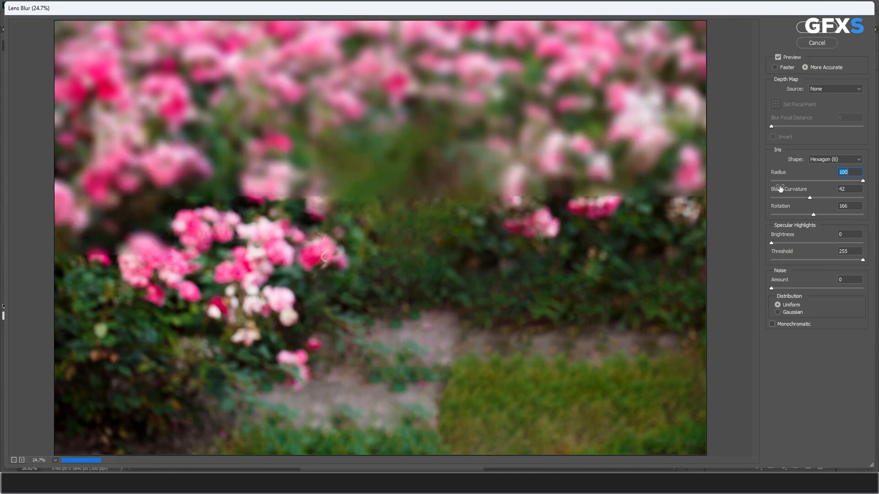
pyautogui.click(810, 32)
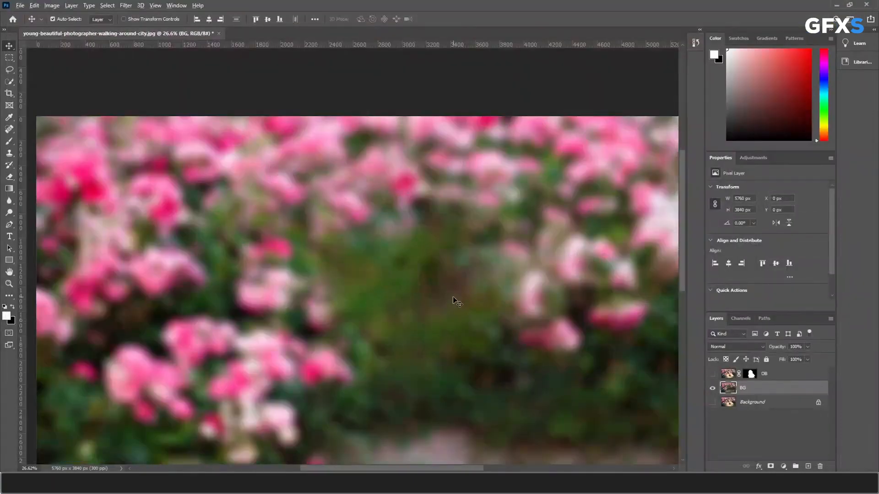
# - Show the OB layer and inspect the woman's hair and shoulder edges against the blurred background
pyautogui.hotkey('ctrl', '-')
pyautogui.hotkey('ctrl', '-')
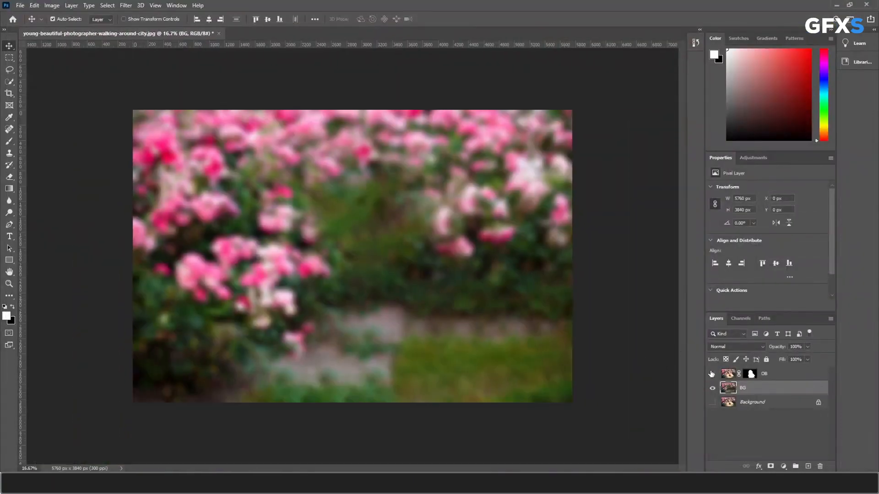
pyautogui.click(712, 375)
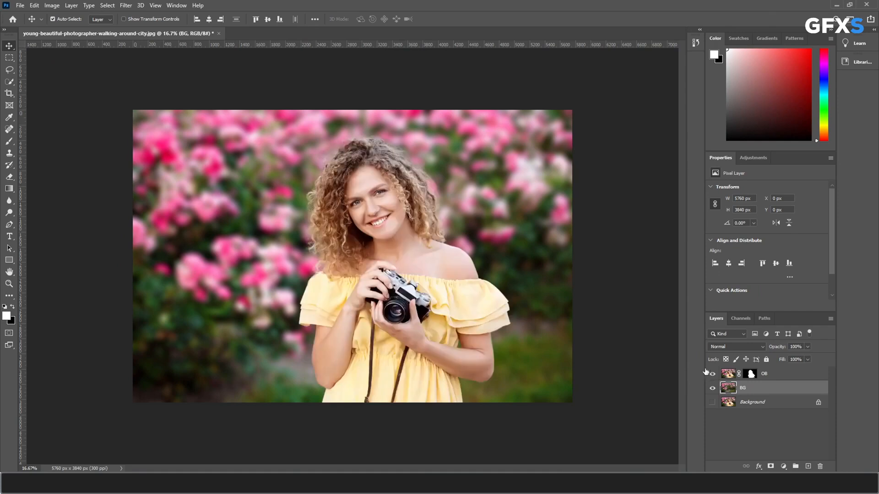
pyautogui.scroll(6, 392, 232)
pyautogui.moveTo(386, 242); pyautogui.dragTo(295, 233)
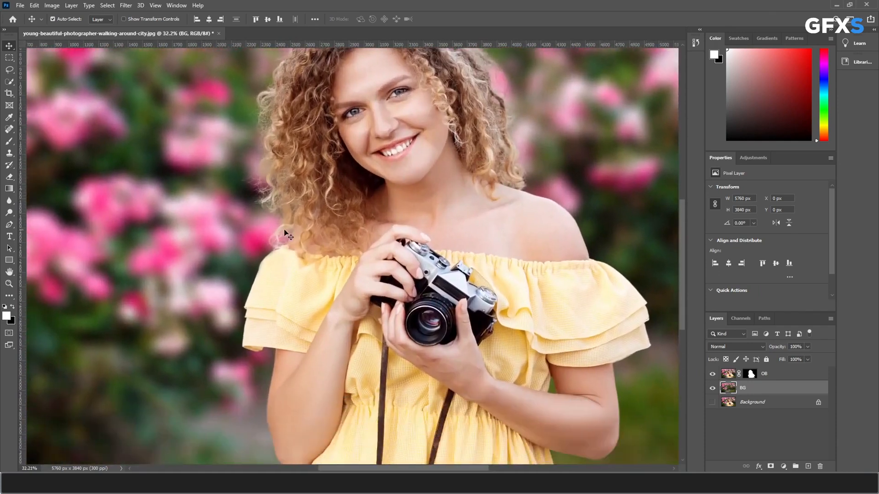
pyautogui.scroll(10, 276, 230)
pyautogui.scroll(-4, 278, 227)
pyautogui.moveTo(543, 115); pyautogui.dragTo(379, 208)
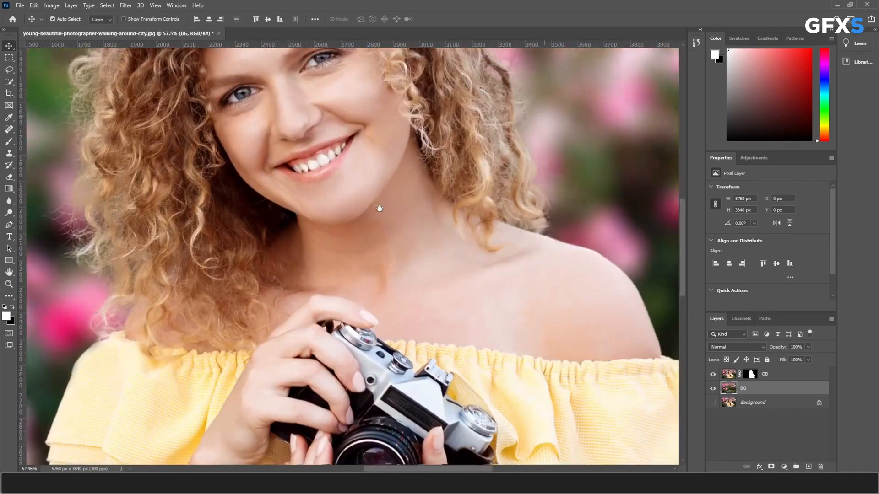